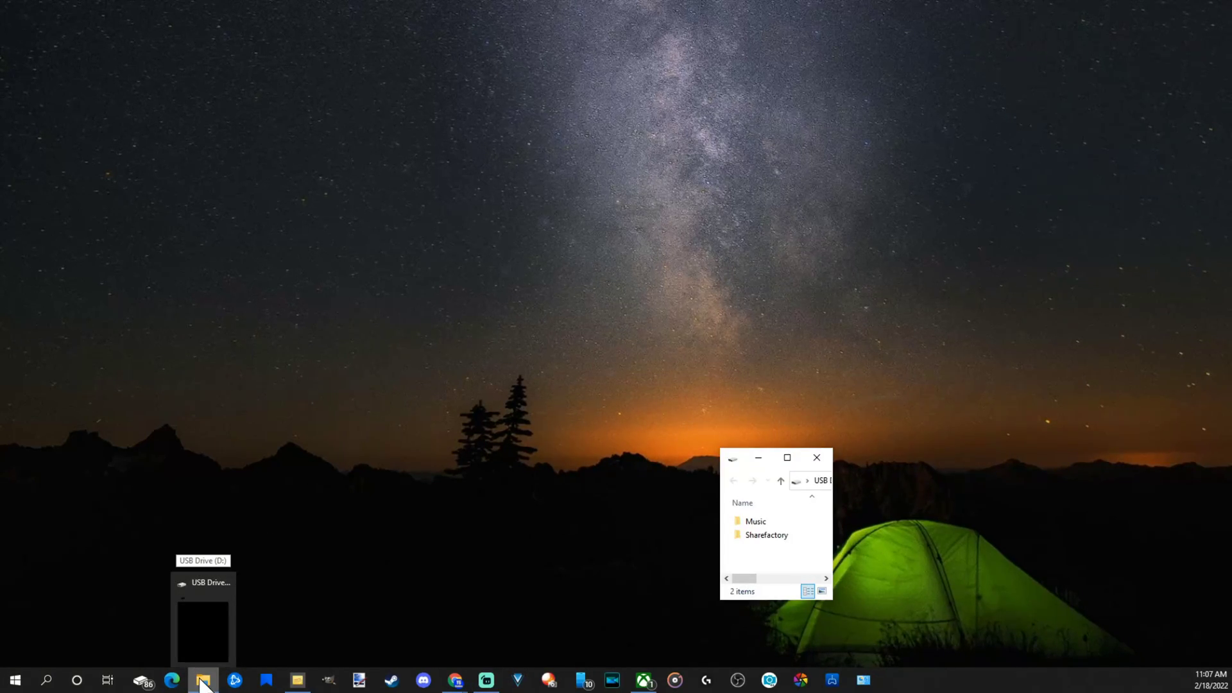
Step: Maximize File Explorer and select USB Drive (D:) in the navigation pane
{"action": "left_click", "coordinate": [787, 458]}
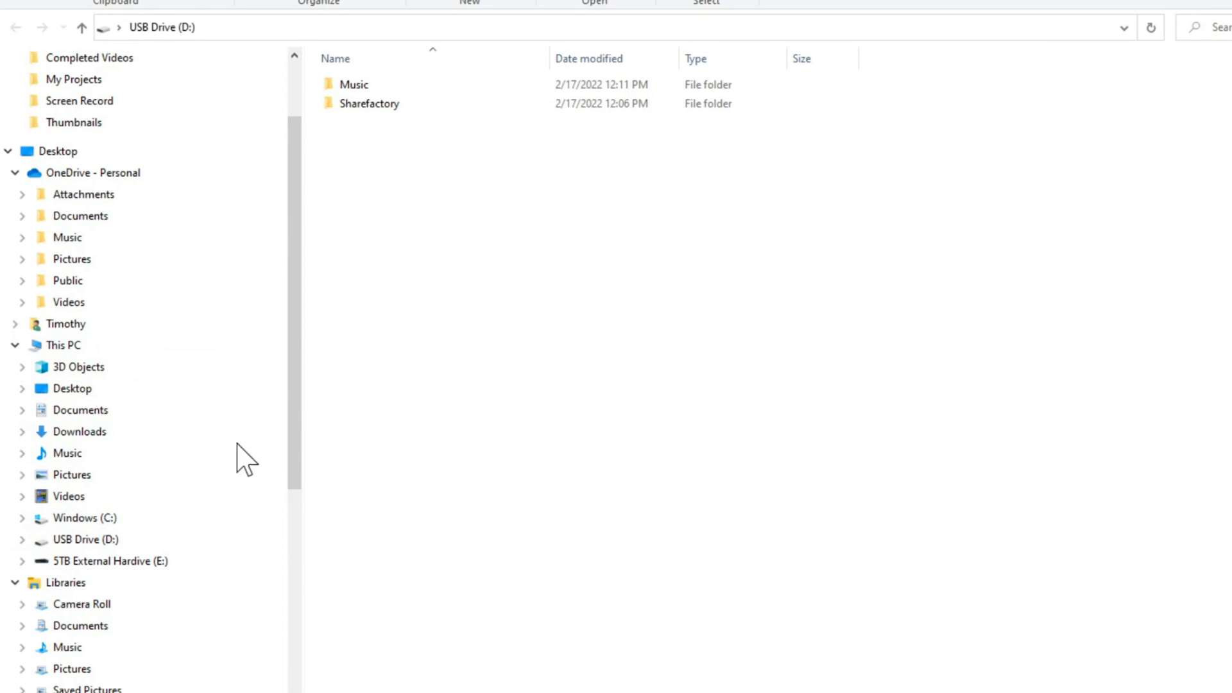
{"action": "left_click_drag", "start_coordinate": [292, 342], "coordinate": [298, 393]}
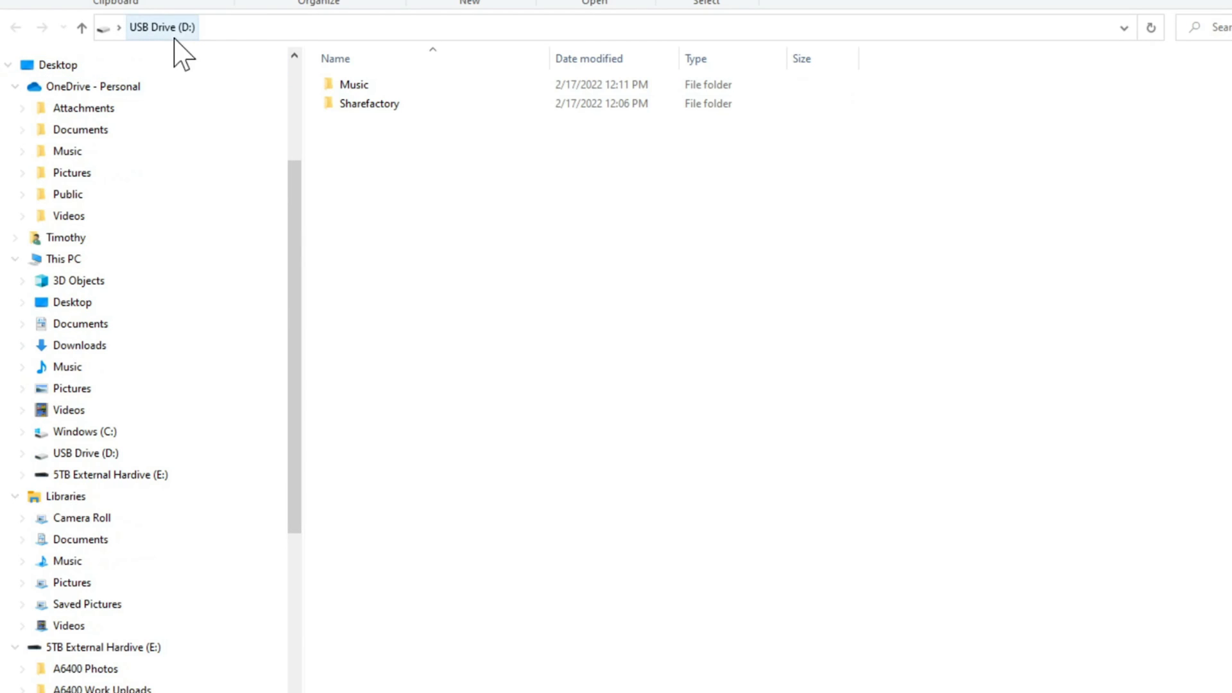
{"action": "left_click", "coordinate": [110, 453]}
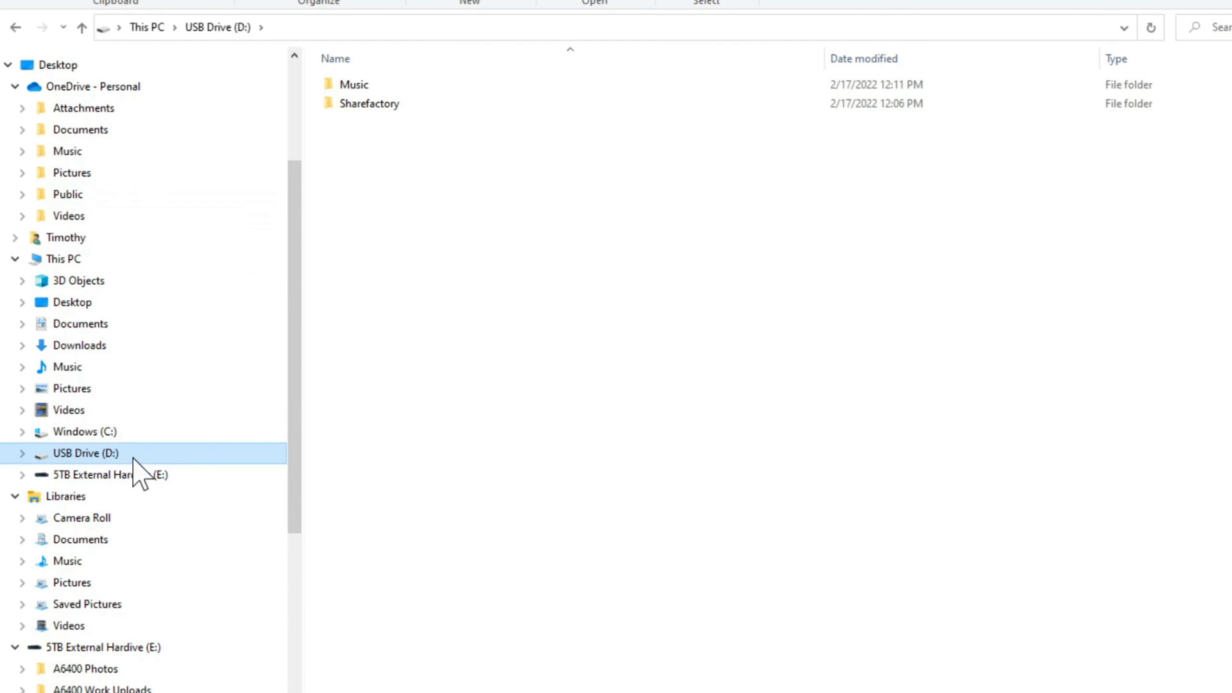
Step: Open the USB drive's Format settings and confirm exFAT (Default) is the file system
{"action": "right_click", "coordinate": [101, 456]}
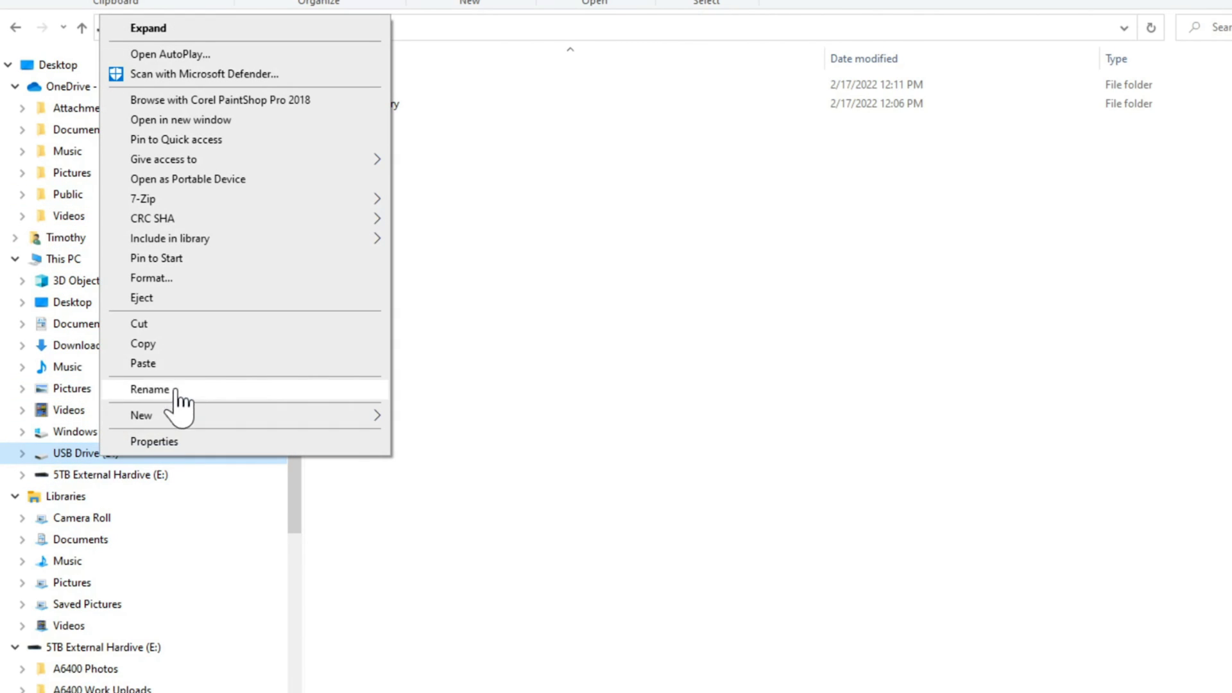
{"action": "left_click", "coordinate": [171, 277]}
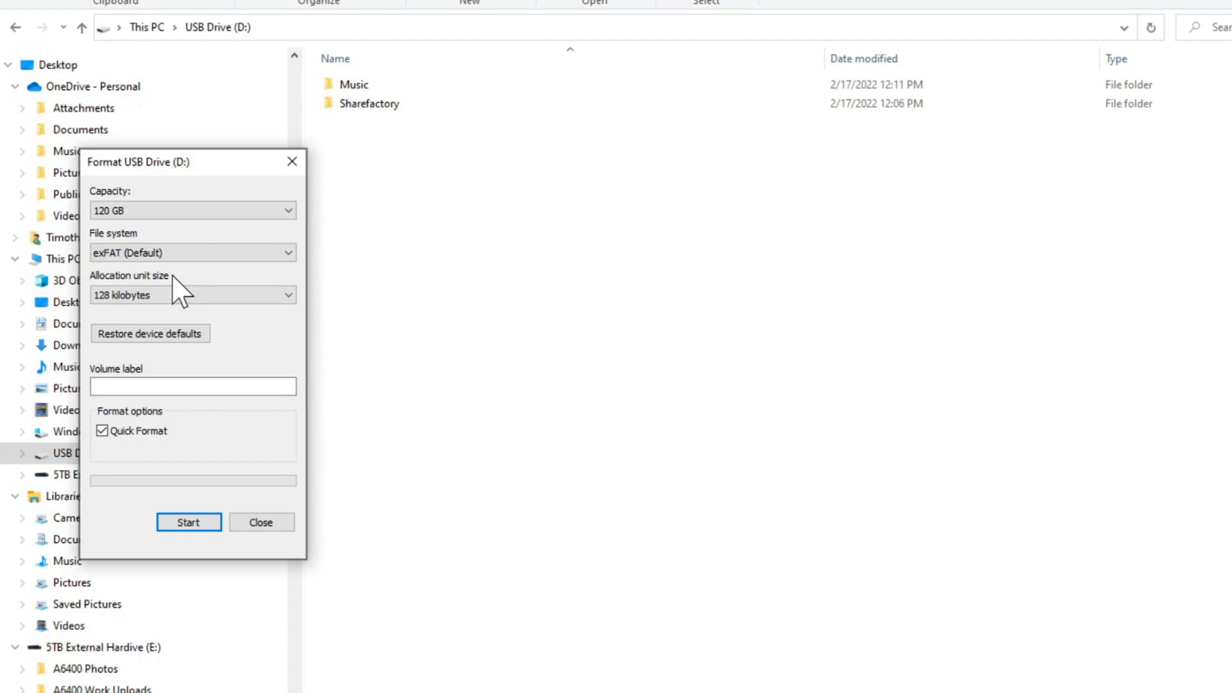
{"action": "left_click", "coordinate": [126, 255]}
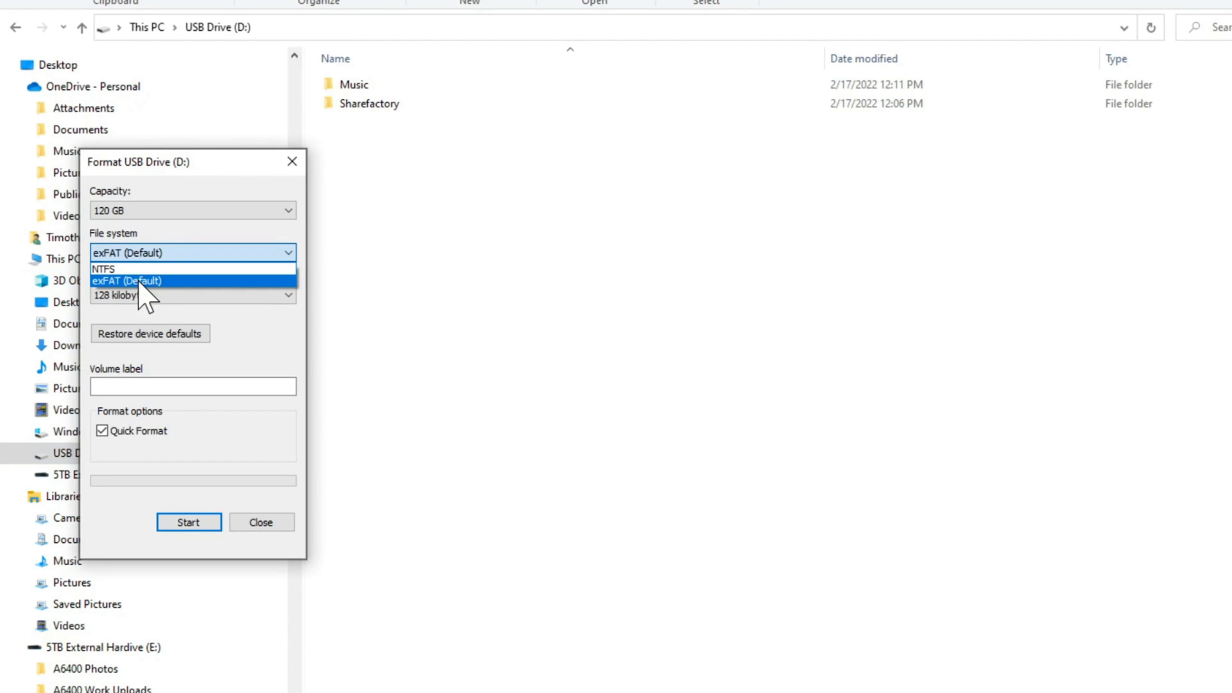
{"action": "left_click", "coordinate": [136, 500]}
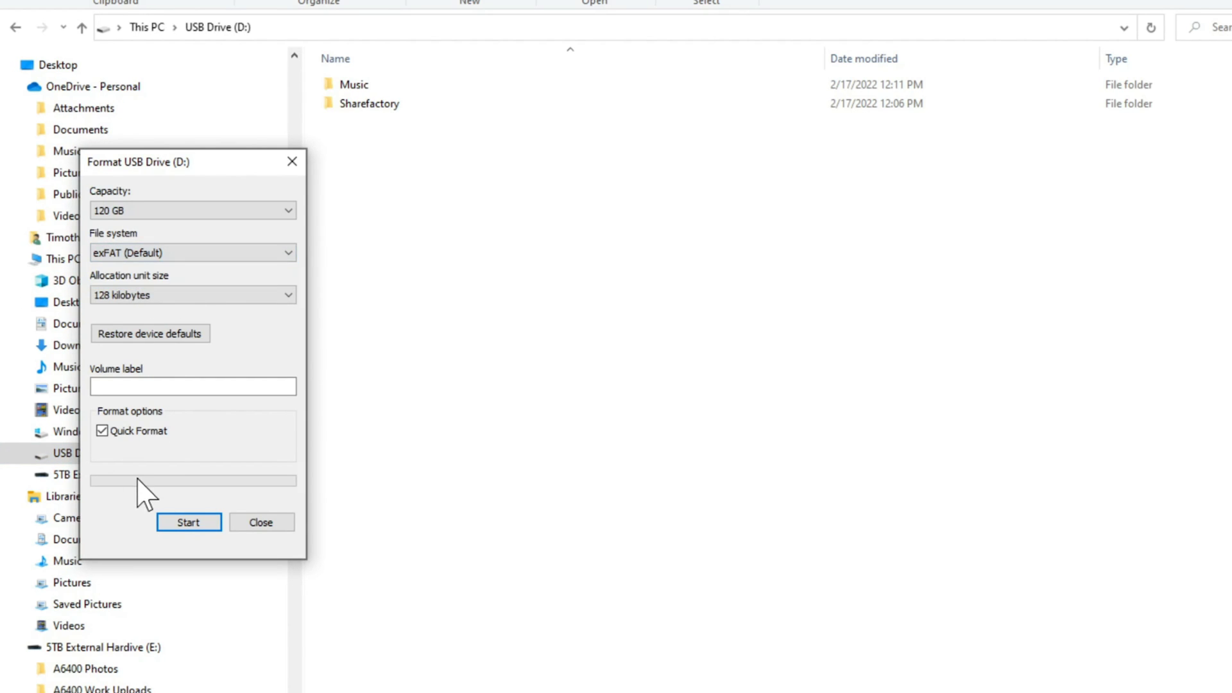
{"action": "left_click", "coordinate": [164, 512]}
Step: Close the Format dialog, then start and cancel renaming Sharefactory, keeping its name
{"action": "left_click", "coordinate": [292, 161]}
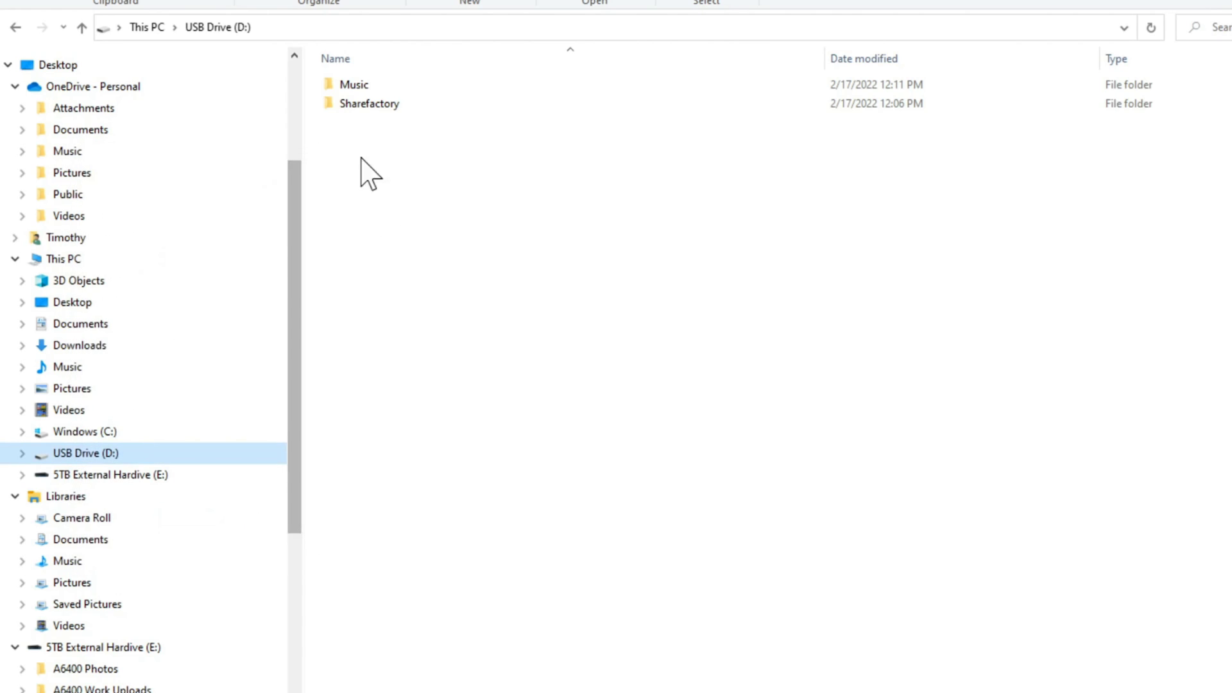
{"action": "right_click", "coordinate": [349, 196]}
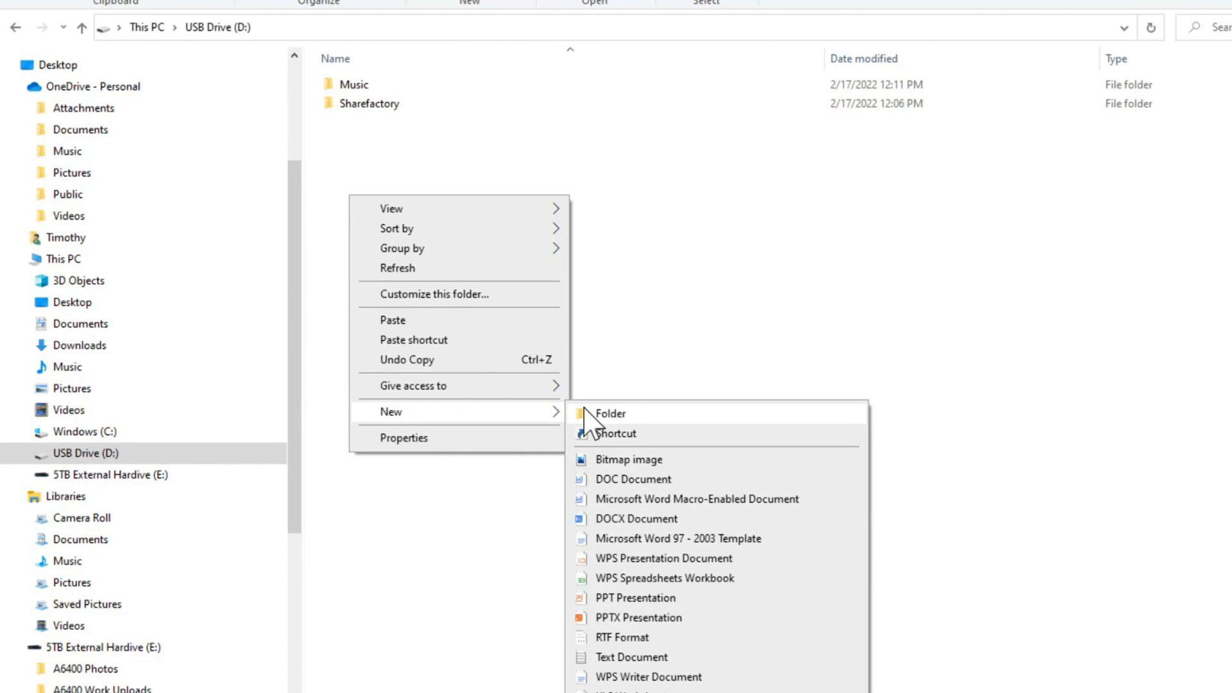
{"action": "left_click", "coordinate": [464, 168]}
{"action": "left_click", "coordinate": [368, 109]}
{"action": "right_click", "coordinate": [369, 99]}
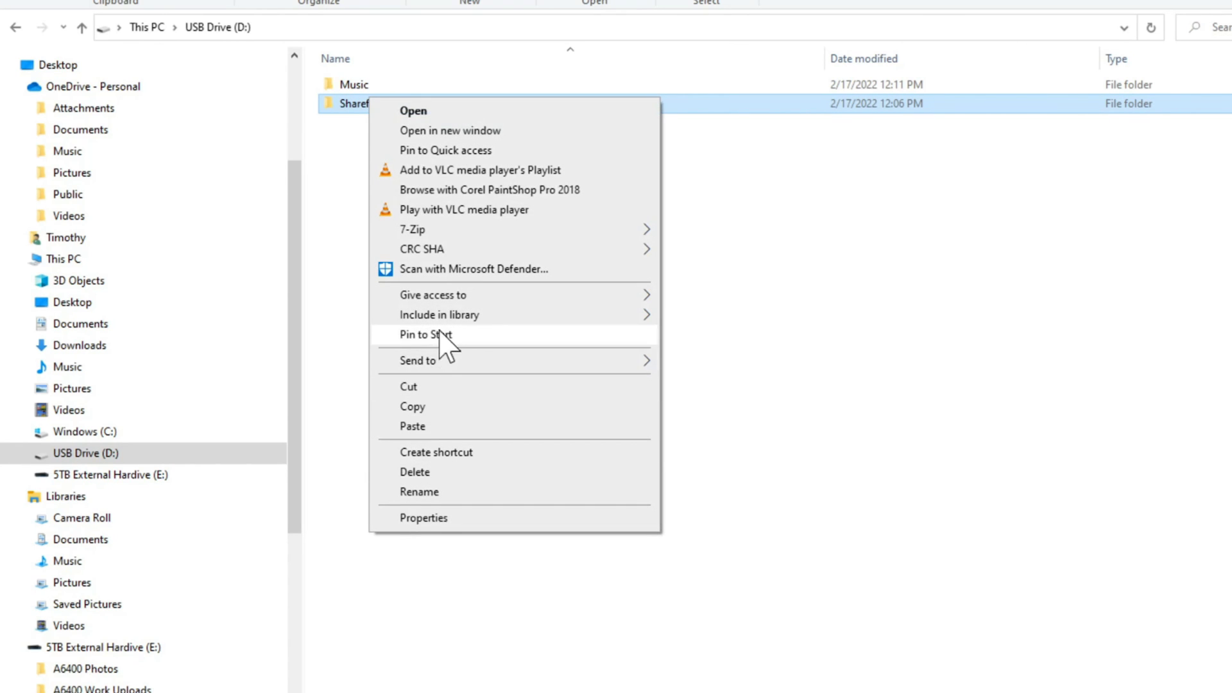
{"action": "left_click", "coordinate": [417, 491]}
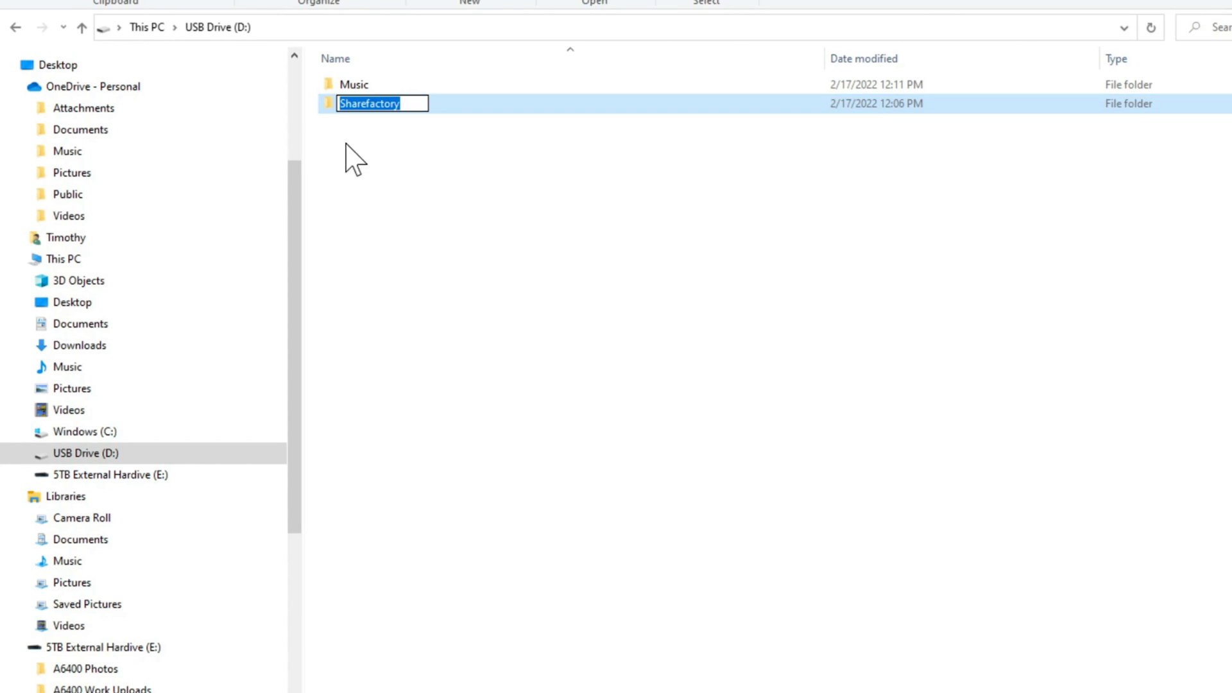
{"action": "key", "text": "Return"}
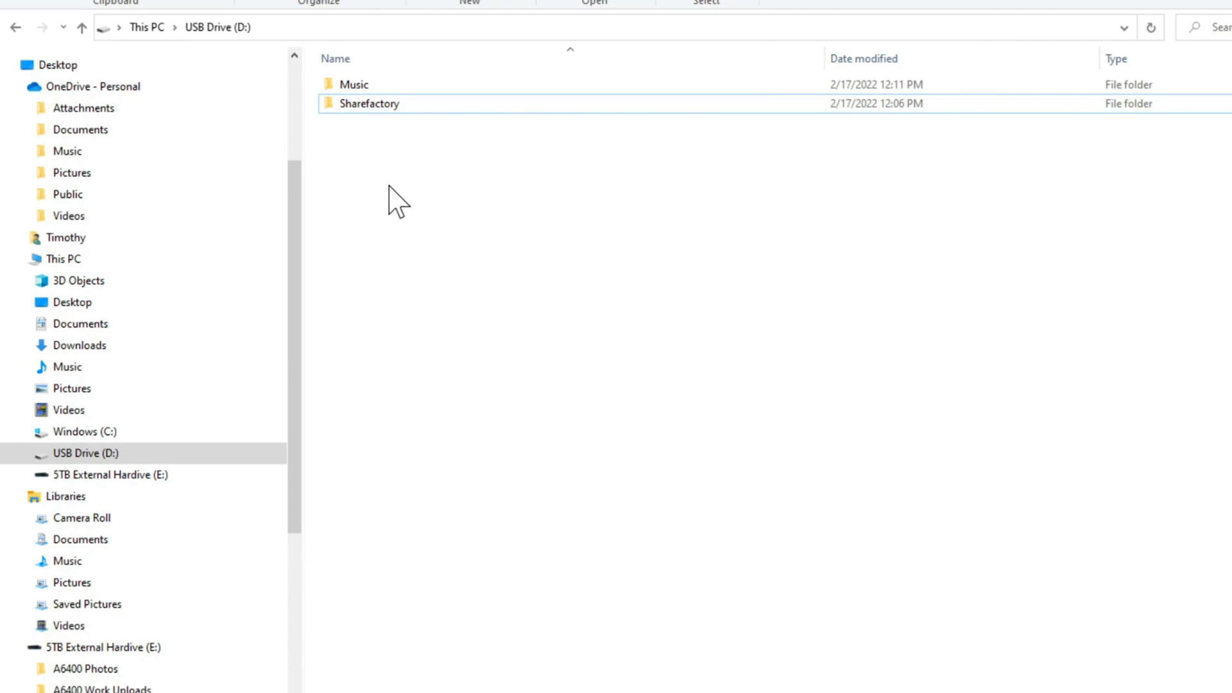
Step: Open Sharefactory and begin renaming its Images folder
{"action": "double_click", "coordinate": [374, 105]}
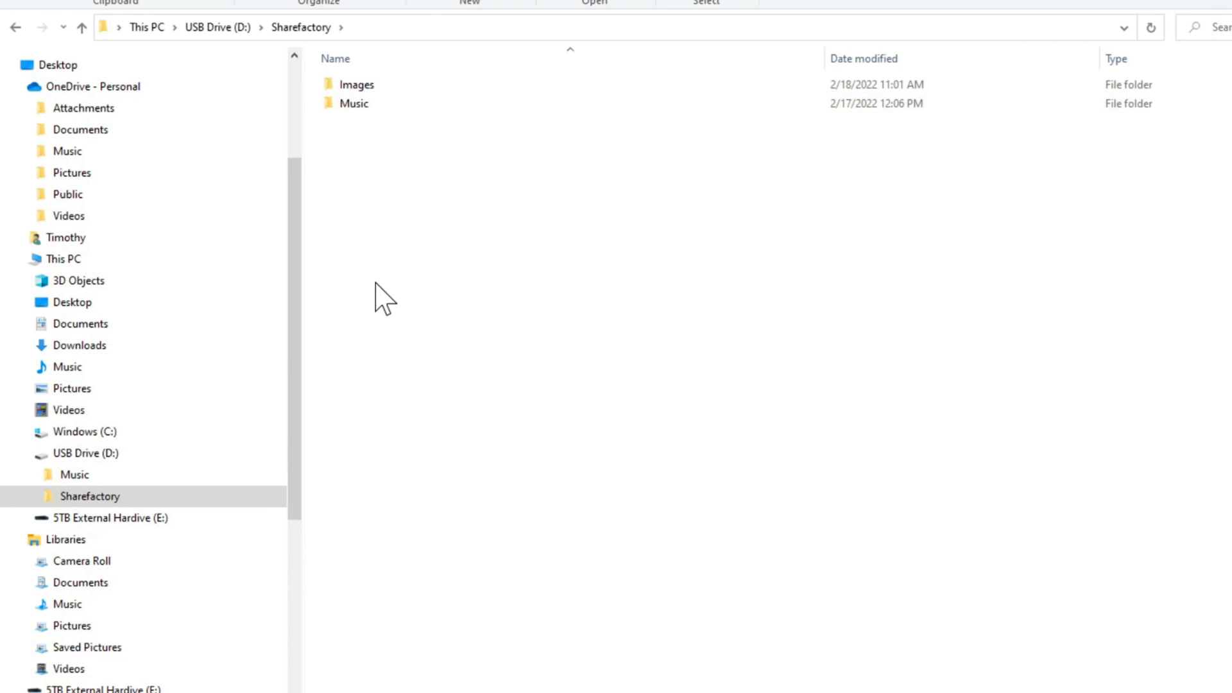
{"action": "right_click", "coordinate": [357, 272]}
{"action": "mouse_move", "coordinate": [452, 487]}
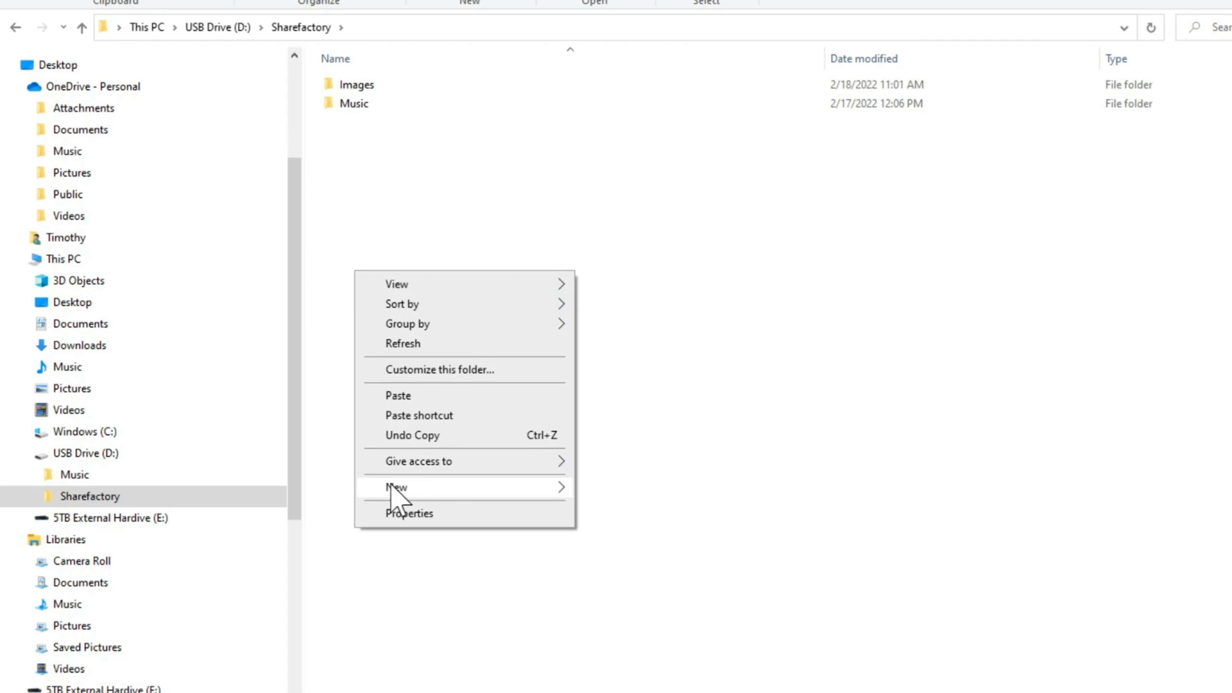
{"action": "left_click", "coordinate": [545, 209]}
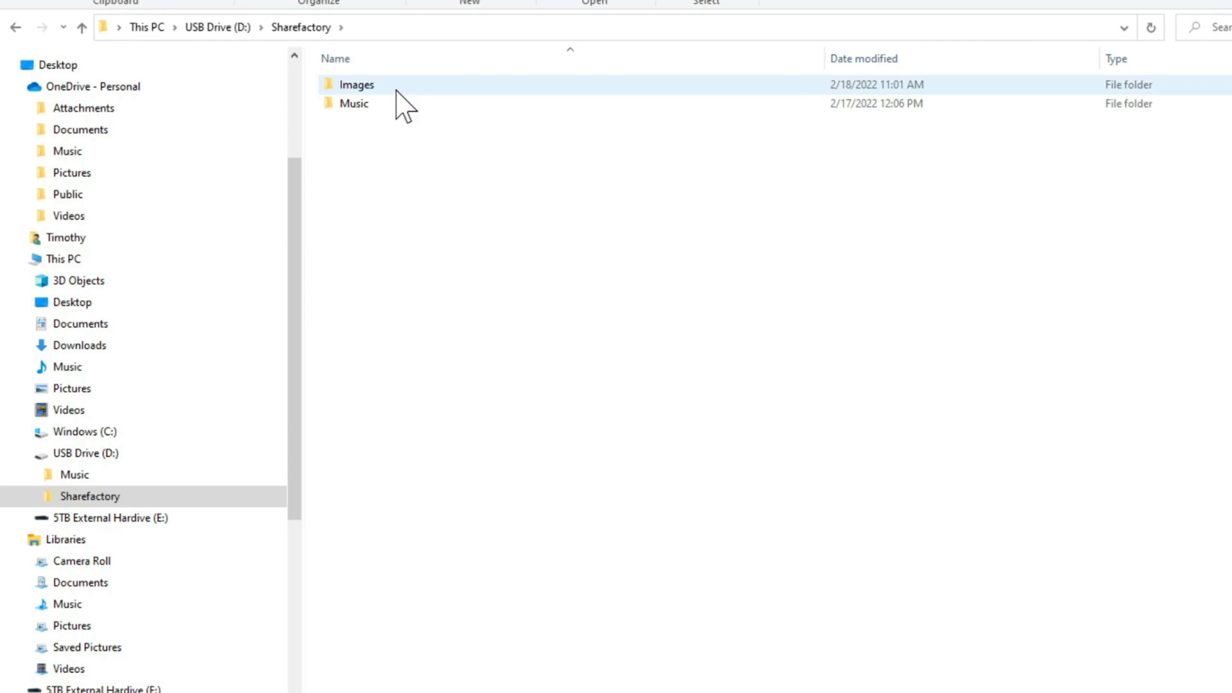
{"action": "right_click", "coordinate": [374, 83]}
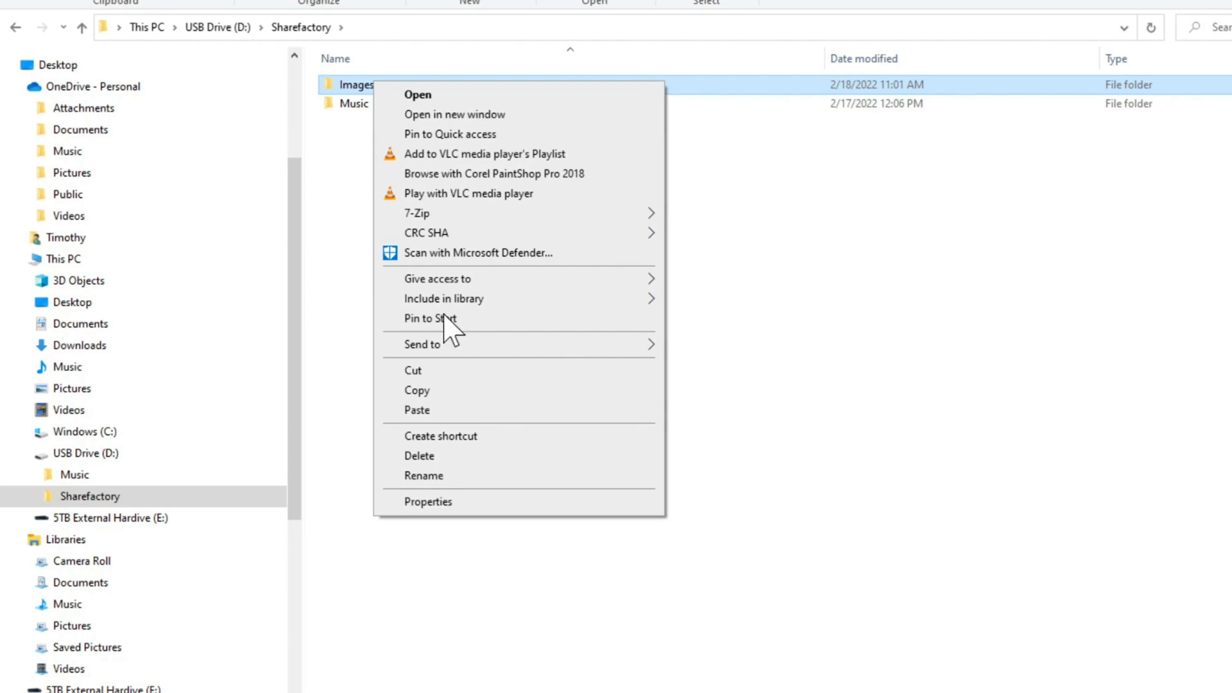
{"action": "left_click", "coordinate": [434, 476]}
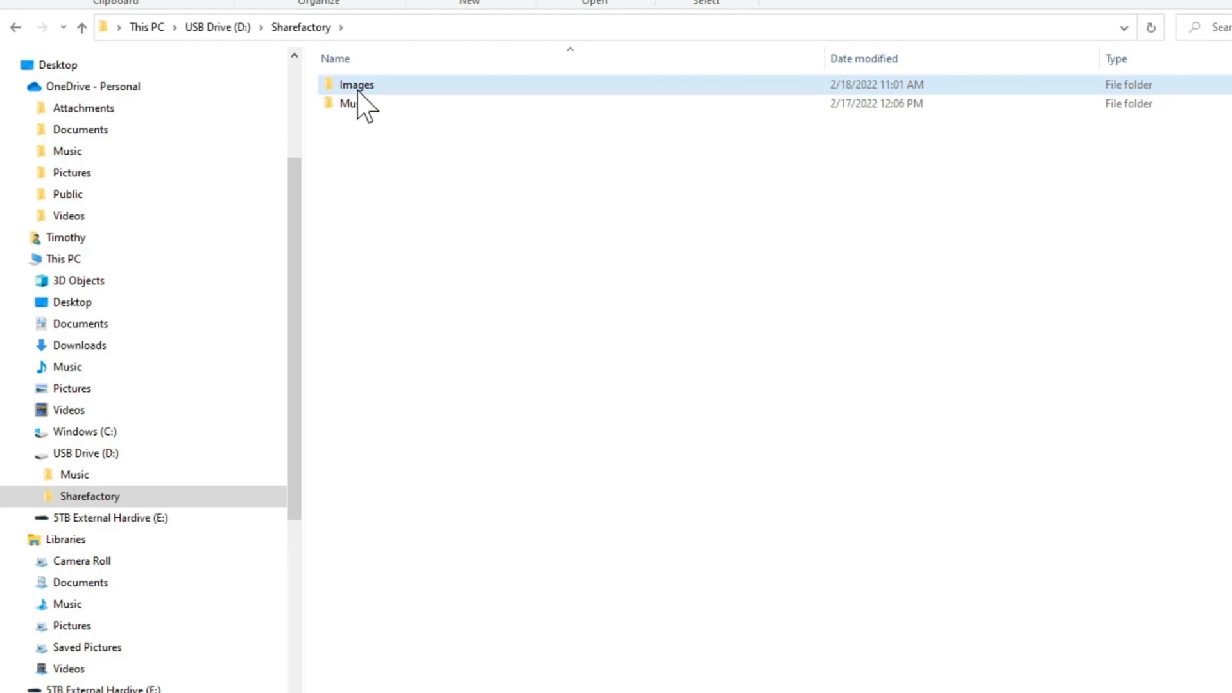
Step: Open Images, then copy Blue background 2 from E: > Work > Backgrounds
{"action": "mouse_move", "coordinate": [353, 103]}
{"action": "double_click", "coordinate": [393, 87]}
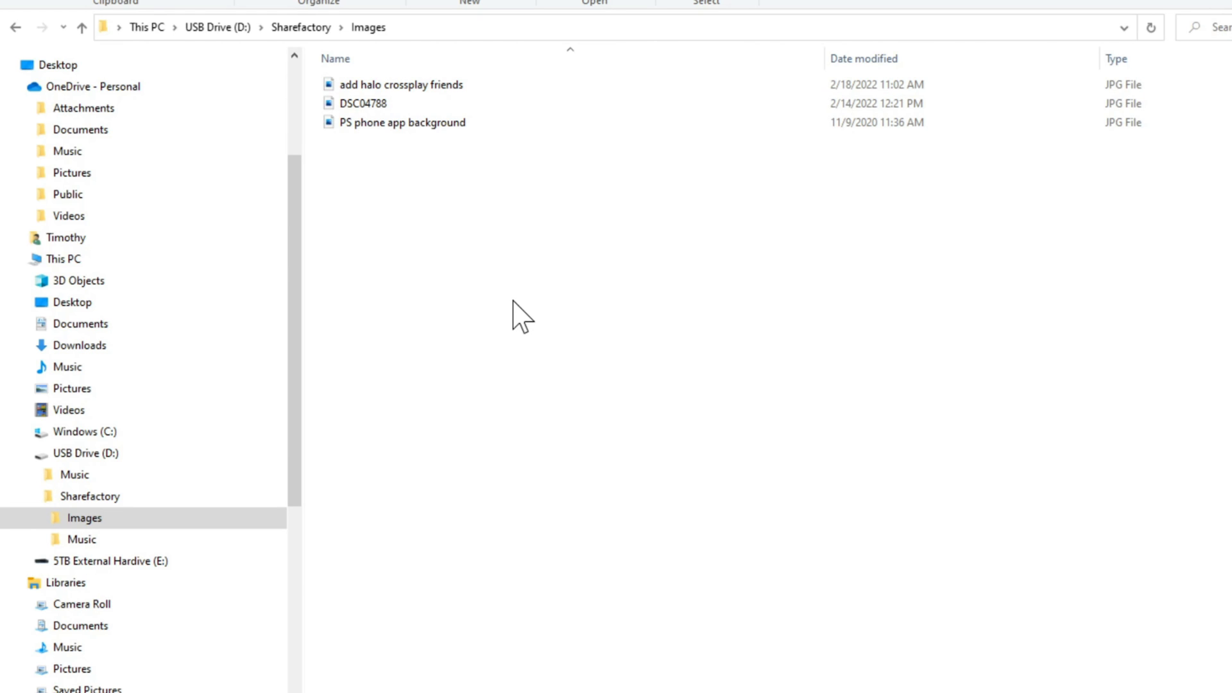
{"action": "left_click", "coordinate": [122, 561]}
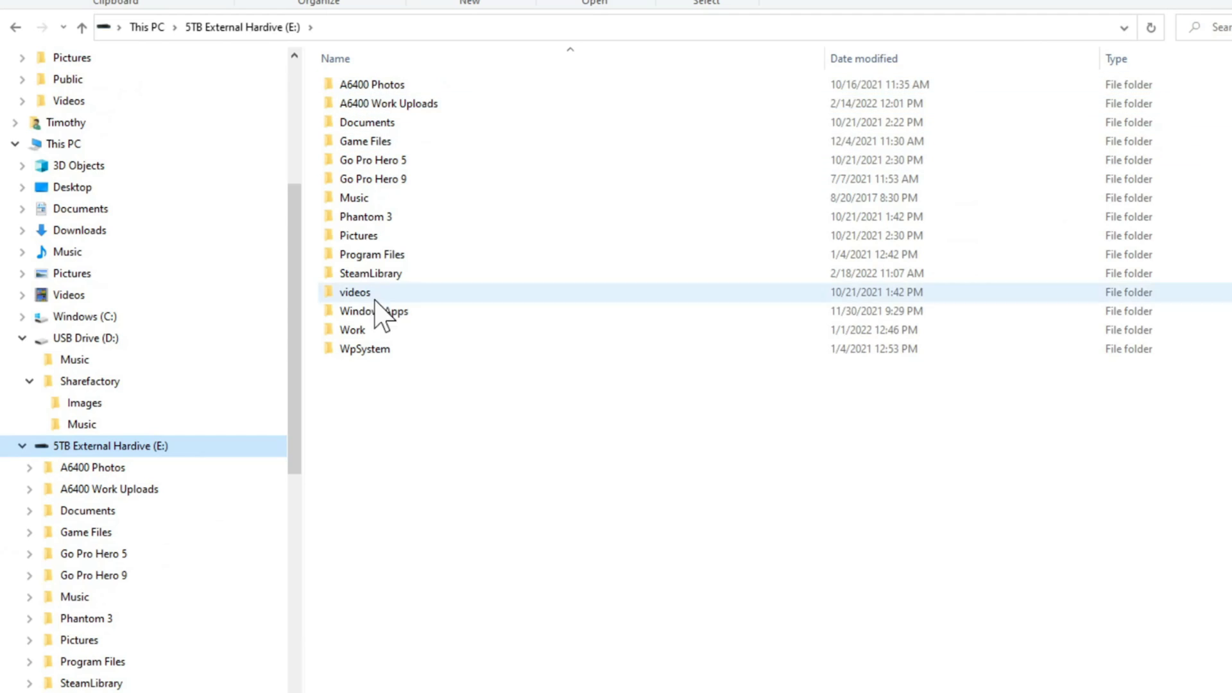
{"action": "double_click", "coordinate": [356, 331]}
{"action": "left_click", "coordinate": [391, 91]}
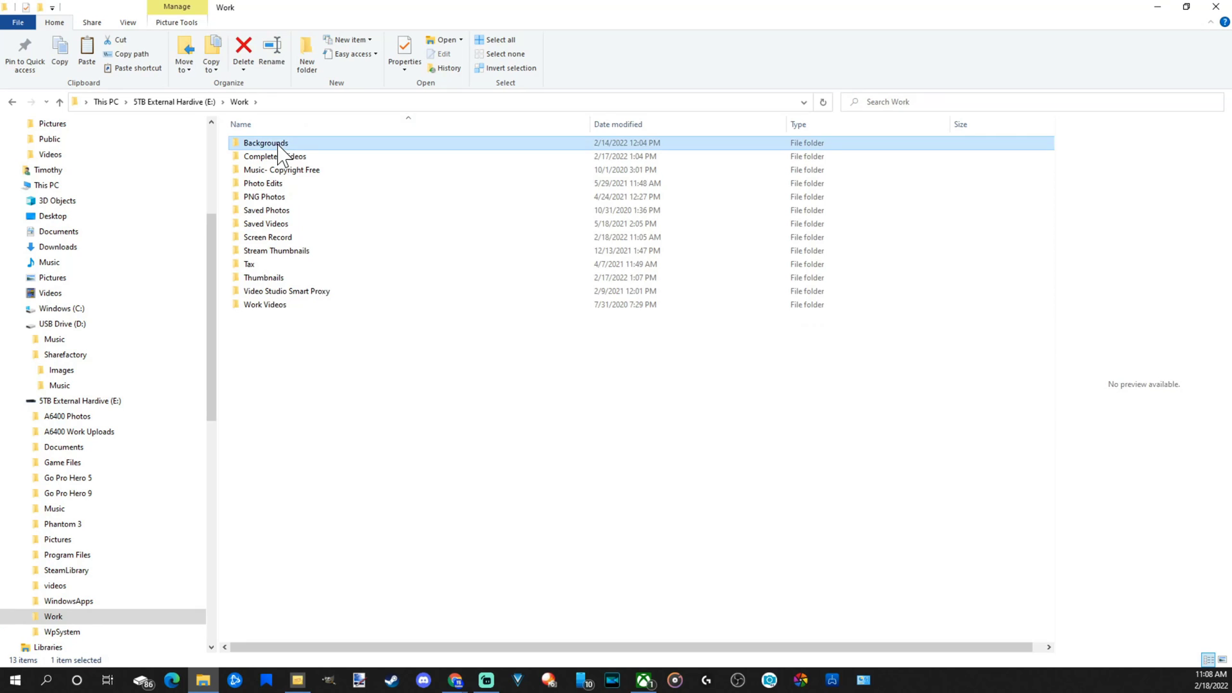
{"action": "double_click", "coordinate": [277, 144]}
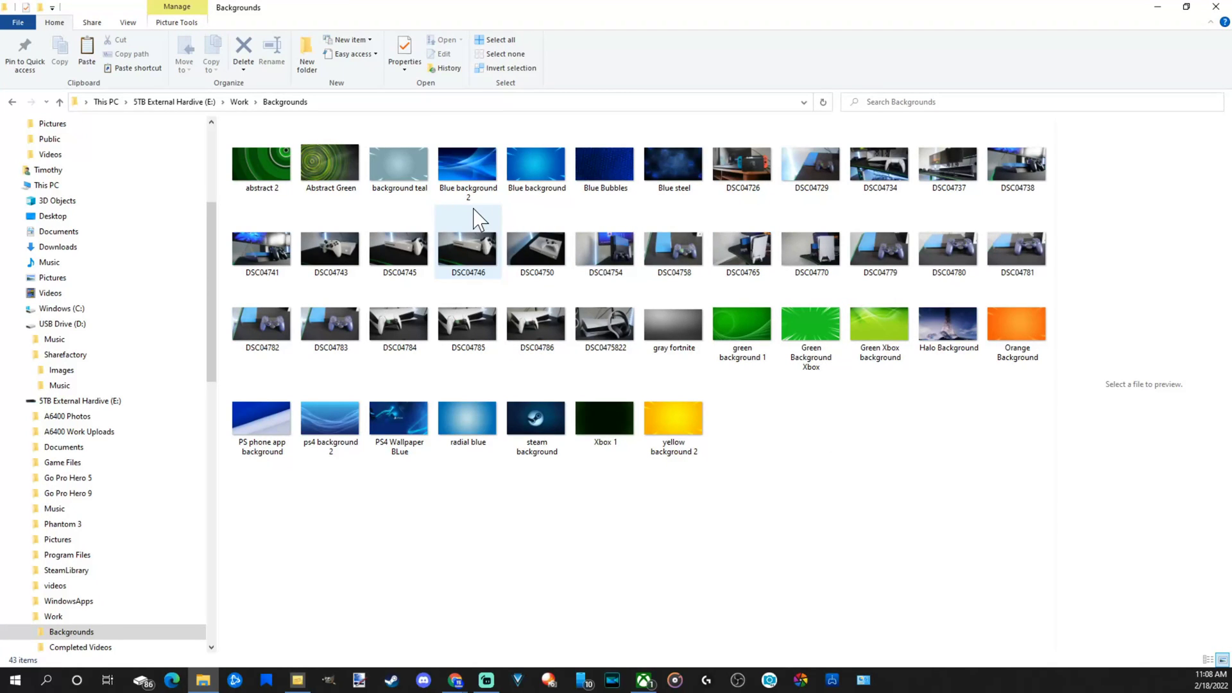
{"action": "right_click", "coordinate": [478, 184]}
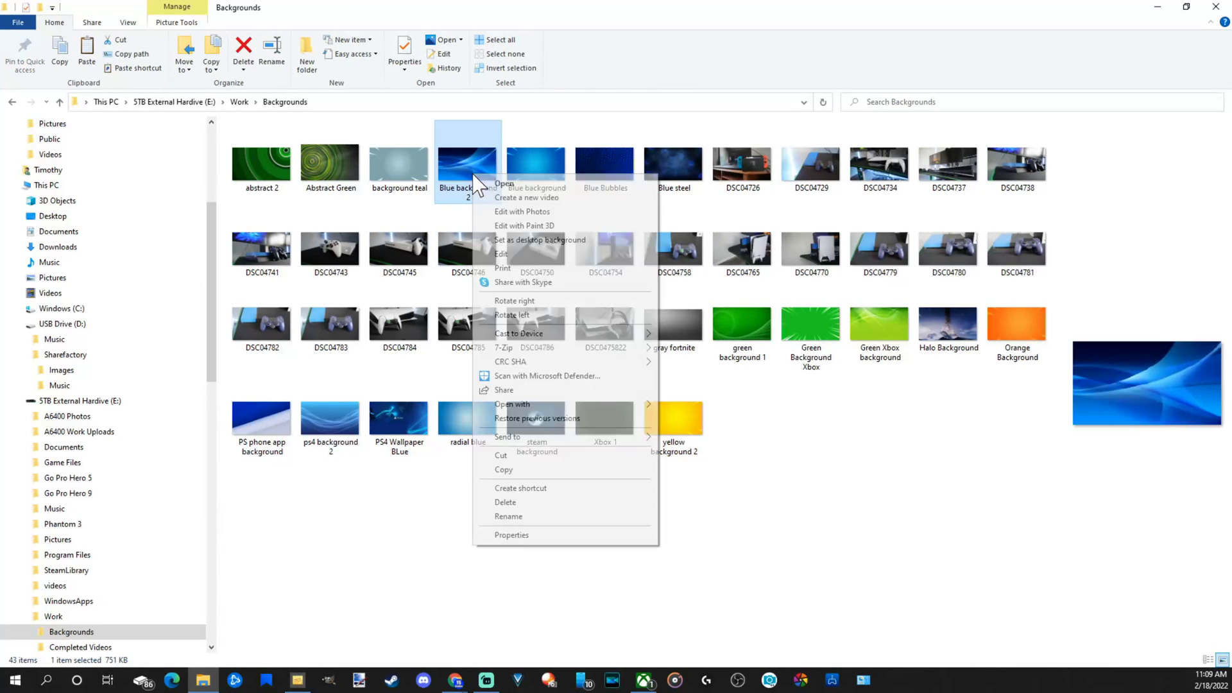
{"action": "left_click", "coordinate": [517, 469]}
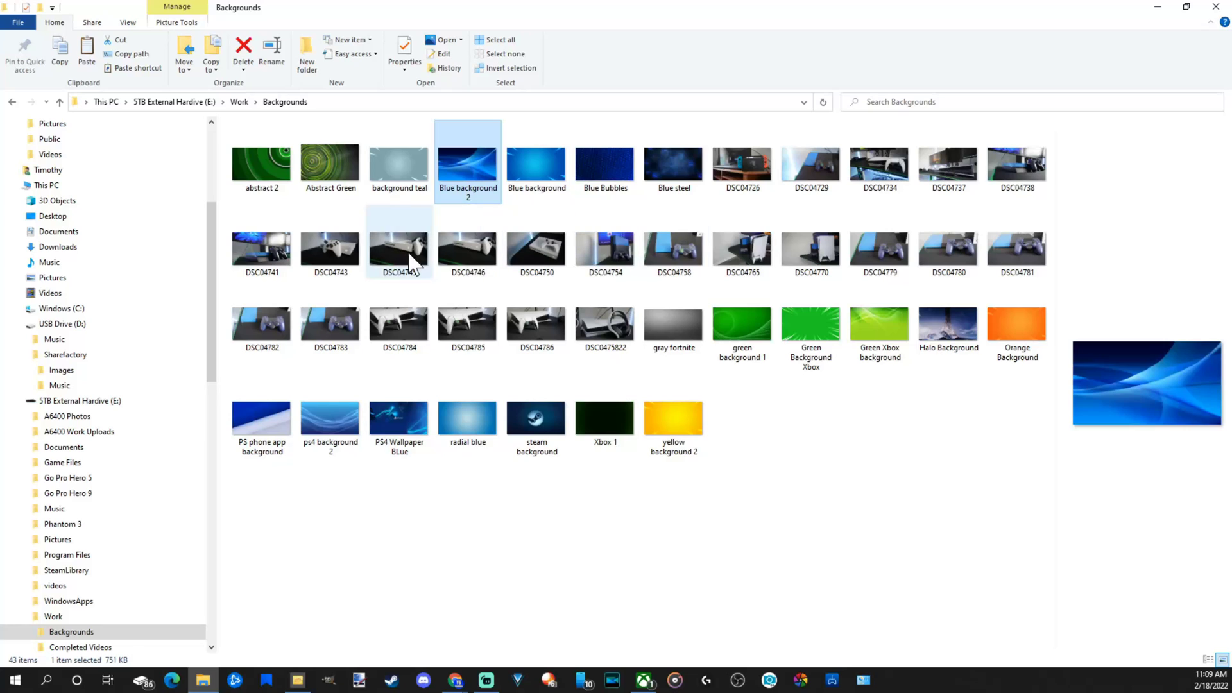
{"action": "mouse_move", "coordinate": [80, 401]}
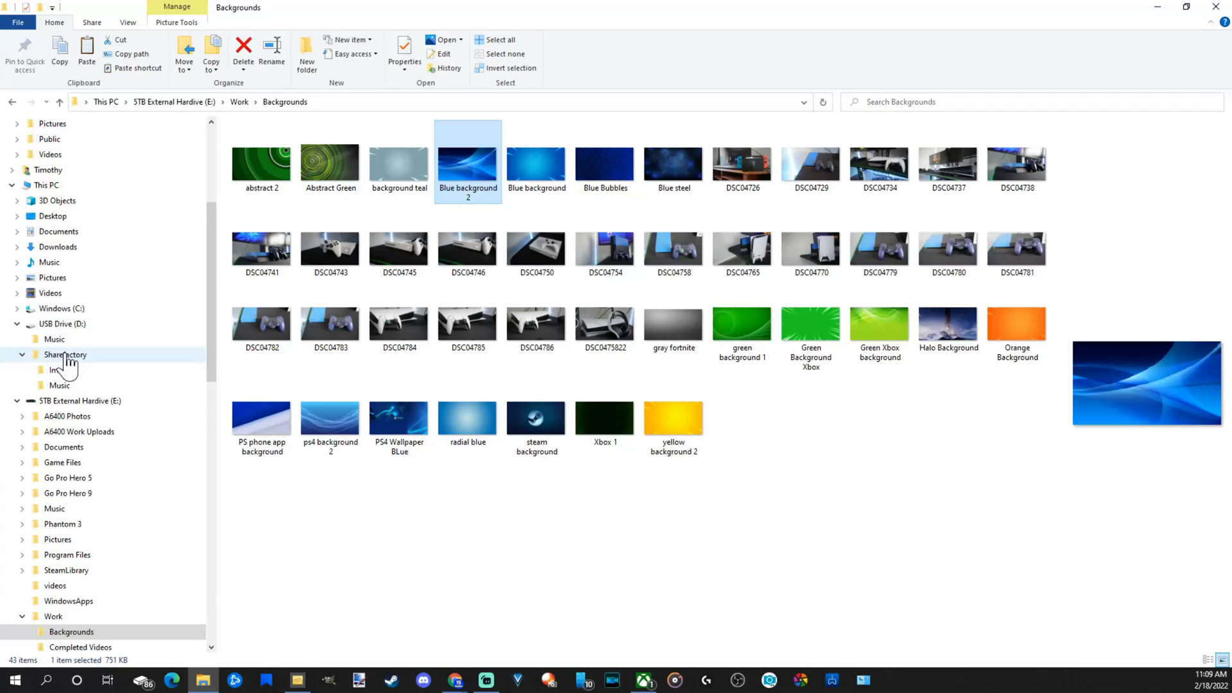
Step: Paste Blue background 2 into USB Drive (D:) > Sharefactory > Images
{"action": "left_click", "coordinate": [72, 324]}
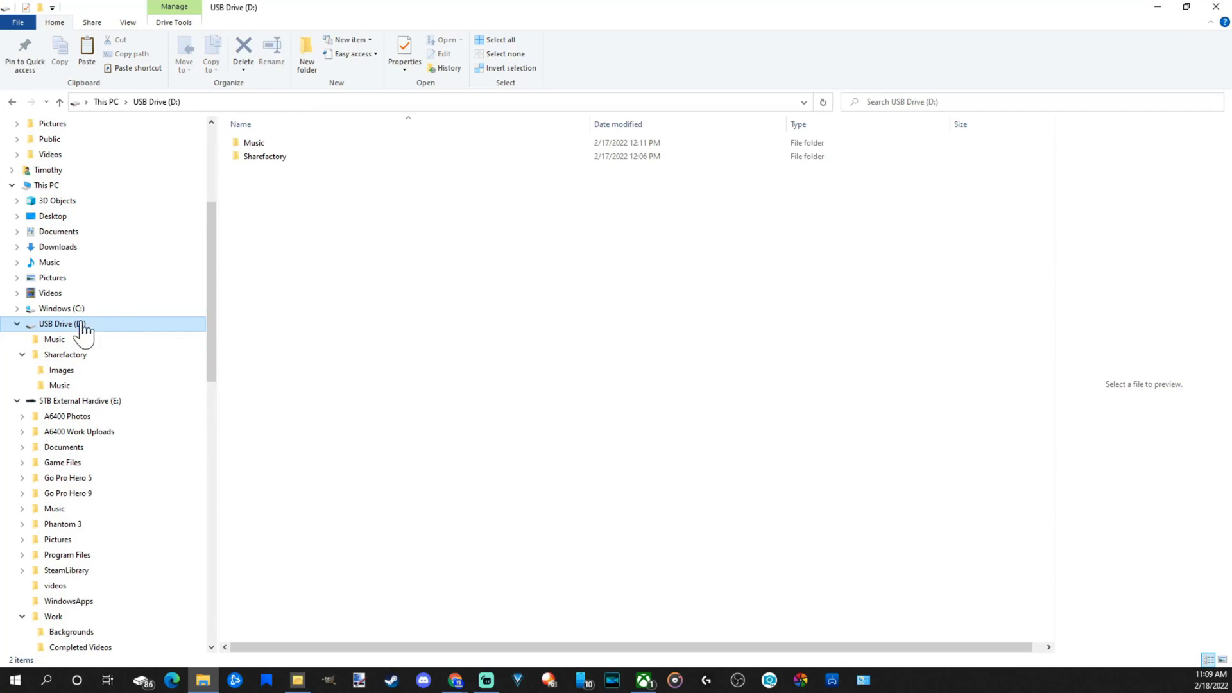
{"action": "double_click", "coordinate": [265, 157]}
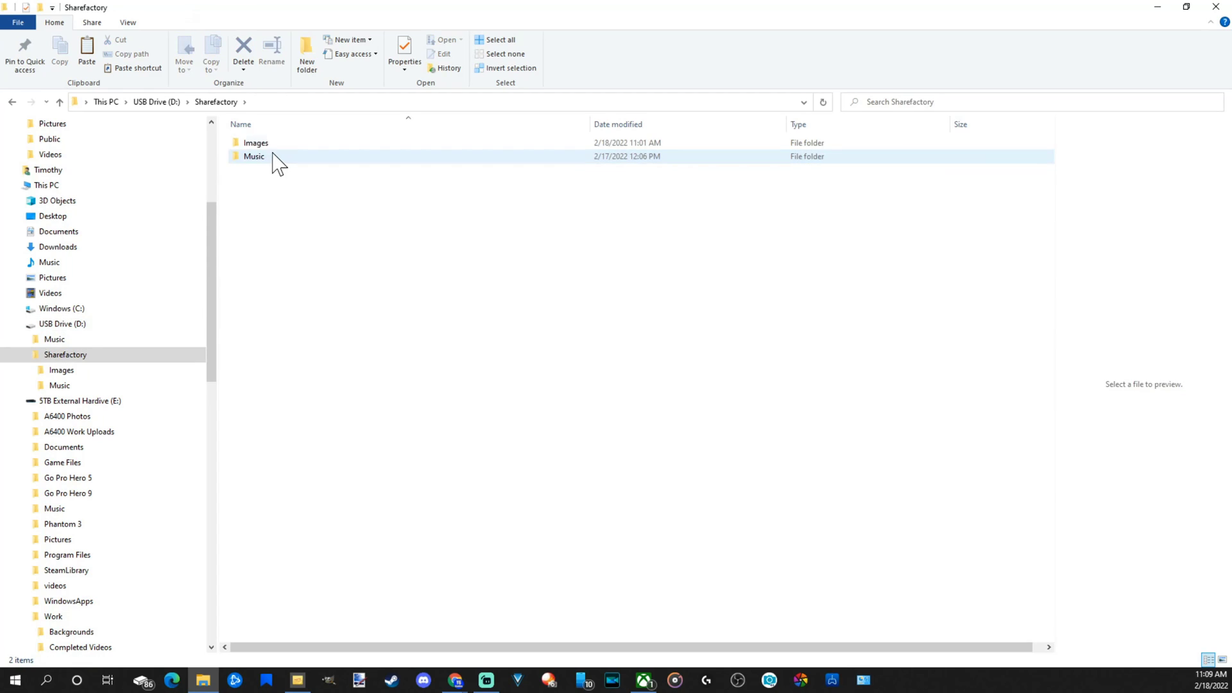
{"action": "double_click", "coordinate": [268, 144]}
{"action": "right_click", "coordinate": [307, 266]}
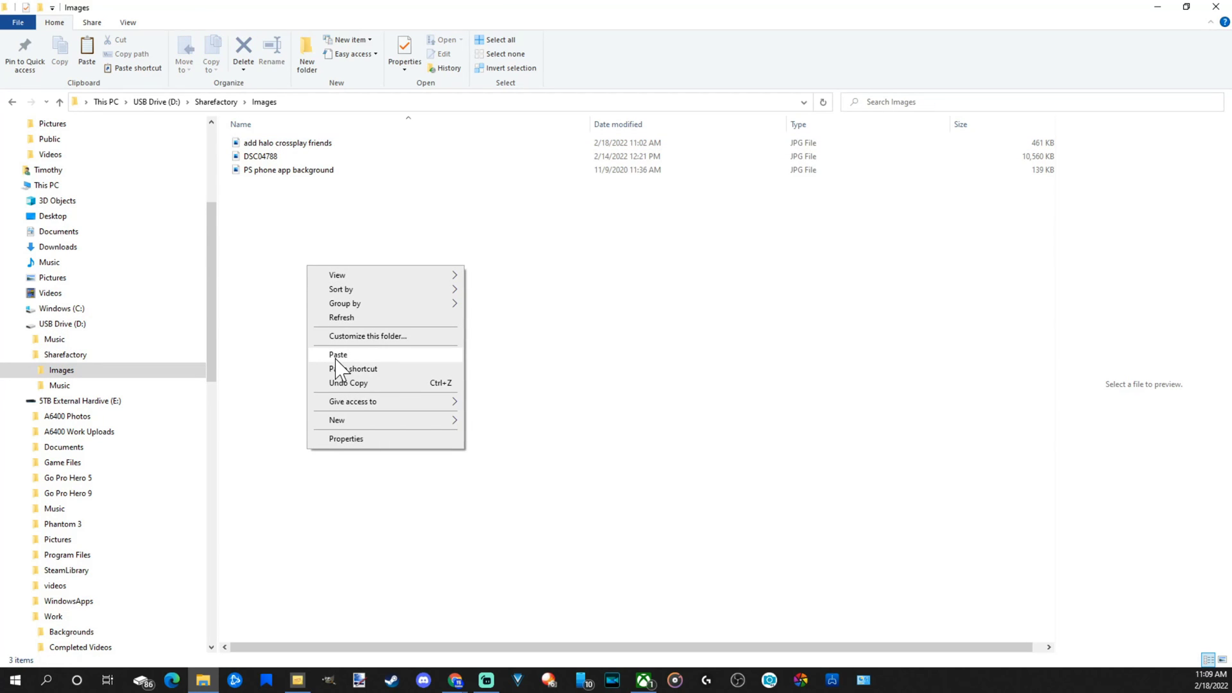
{"action": "left_click", "coordinate": [337, 358]}
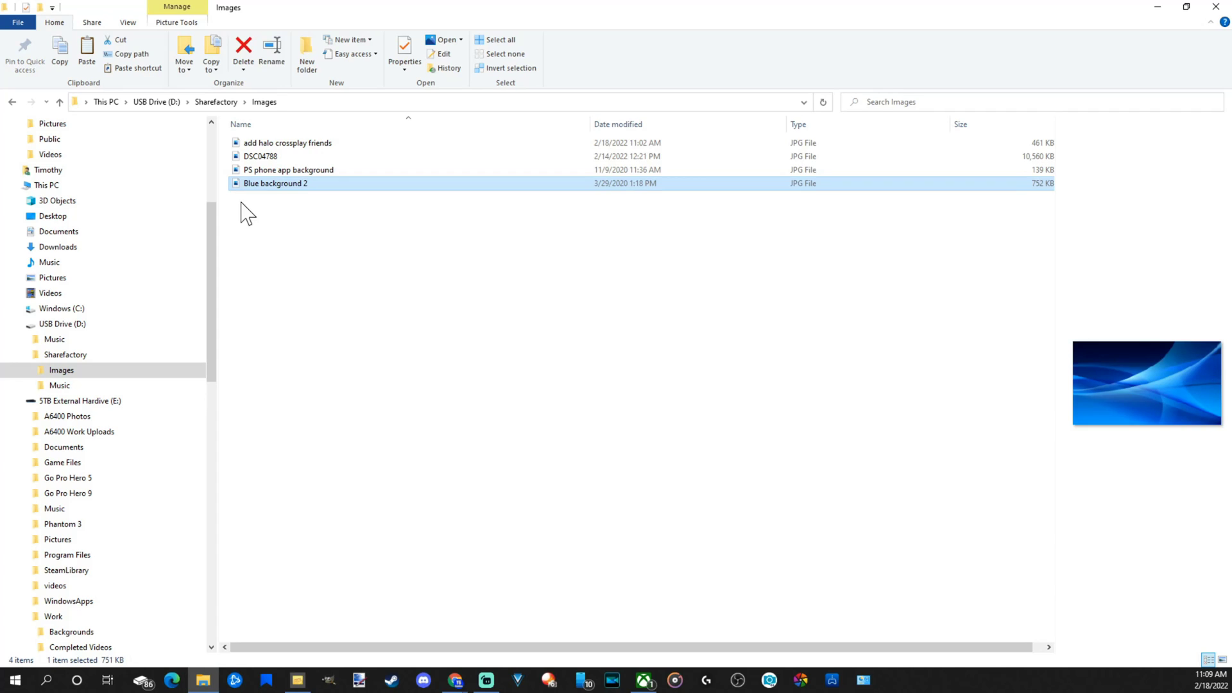
{"action": "left_click", "coordinate": [348, 226]}
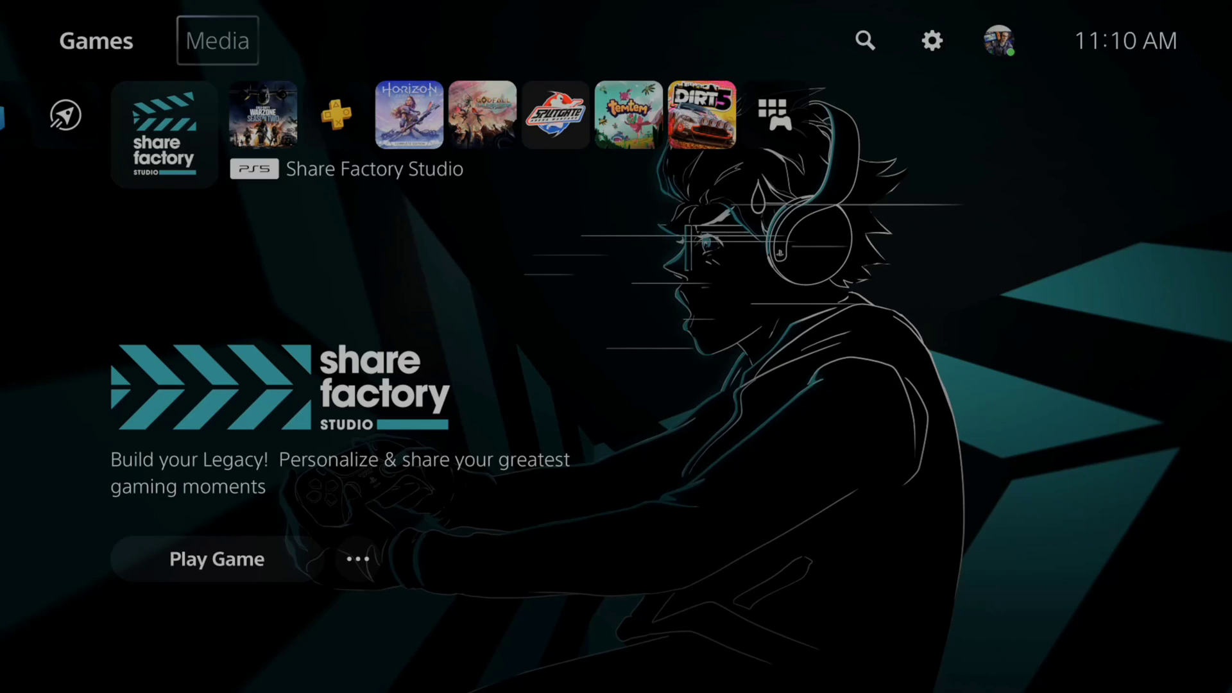
Step: Search the console for 'Share' and open the Share Factory Studio game page
{"action": "key", "text": "Return"}
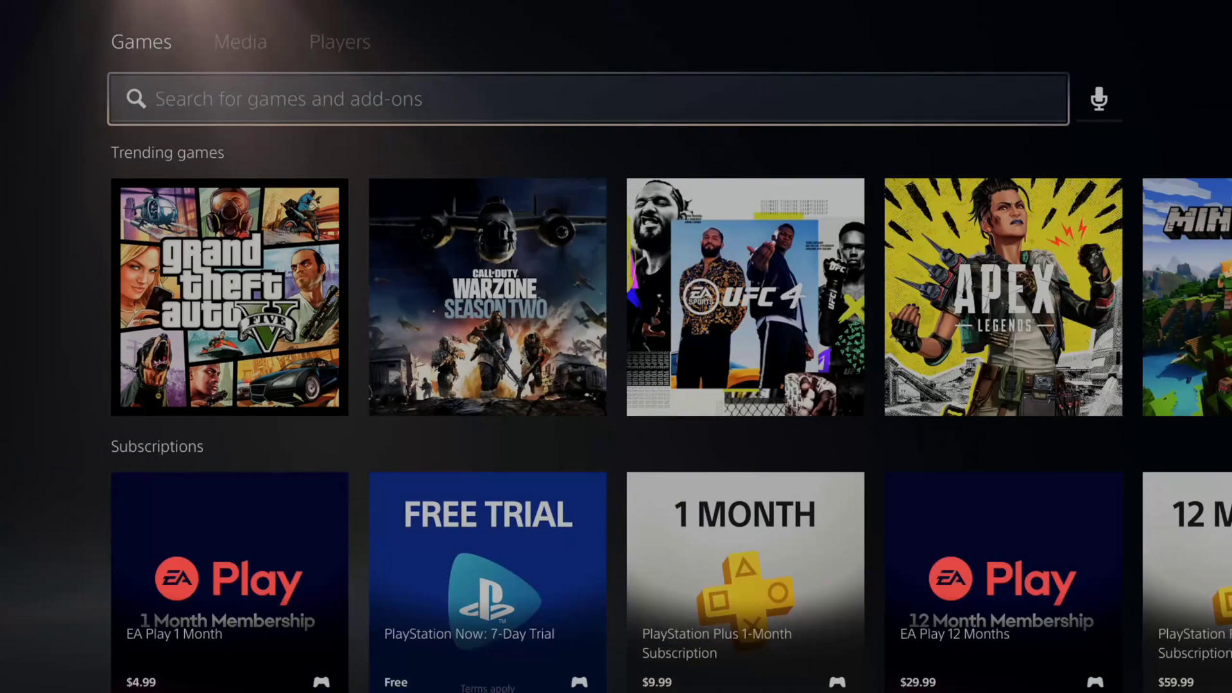
{"action": "type", "text": "S"}
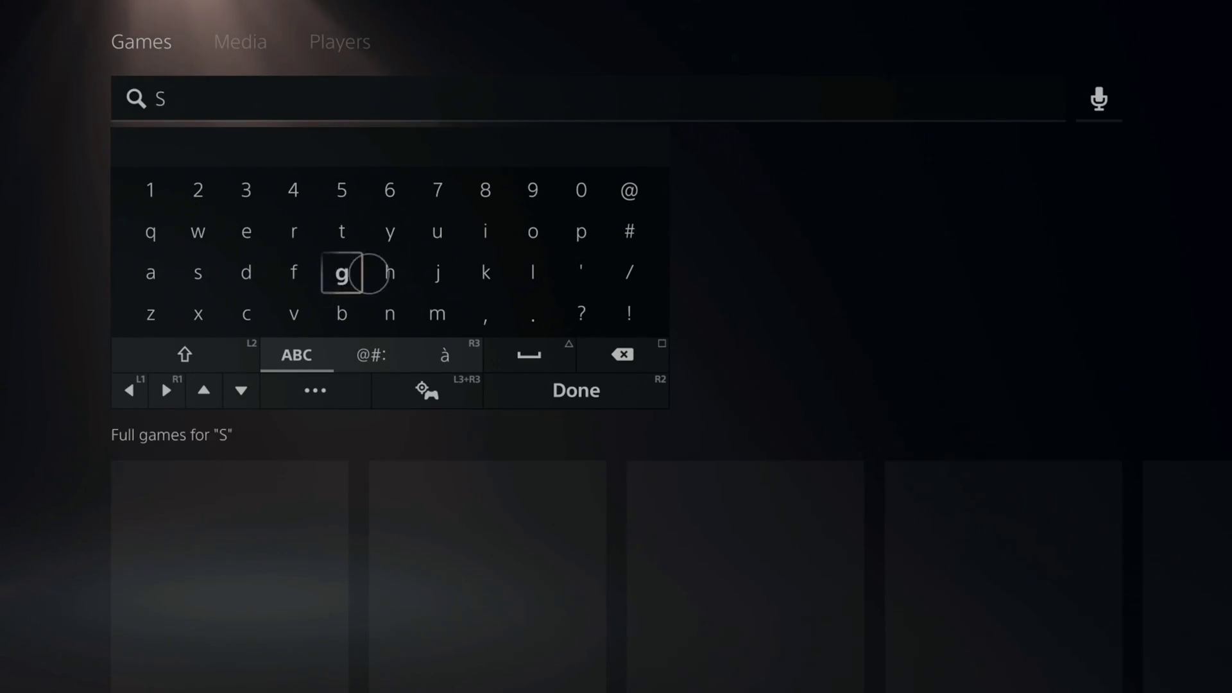
{"action": "type", "text": "hare"}
{"action": "key", "text": "Return"}
{"action": "key", "text": "Down"}
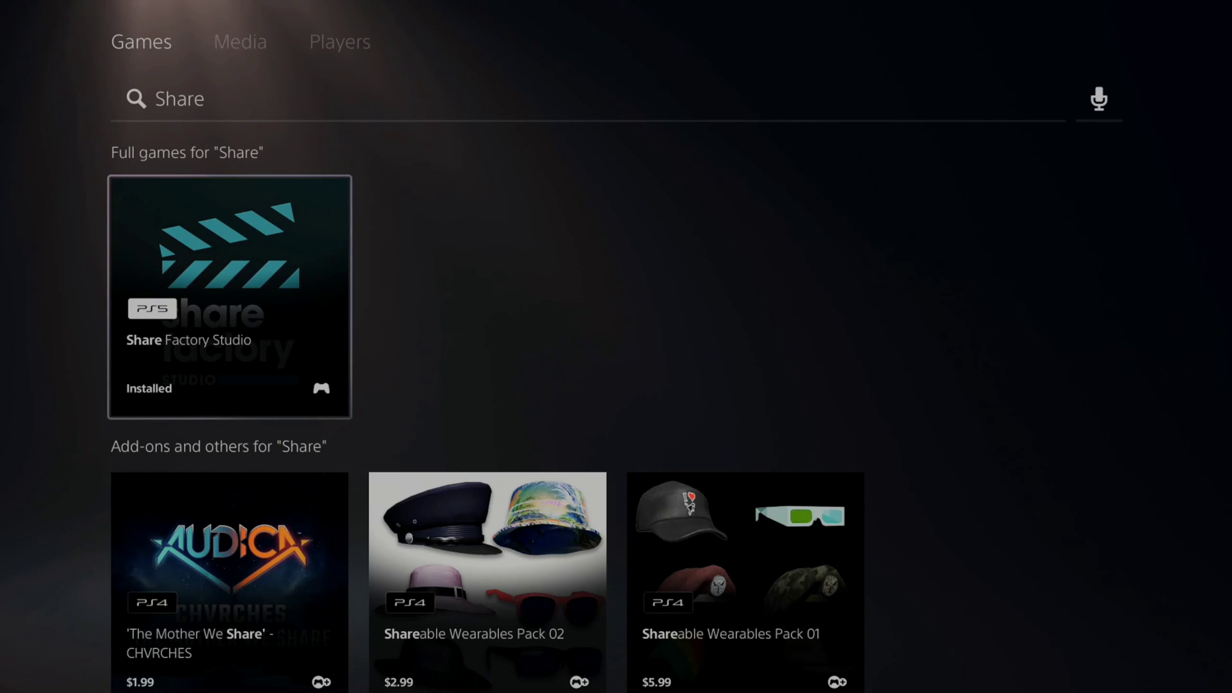
{"action": "key", "text": "Return"}
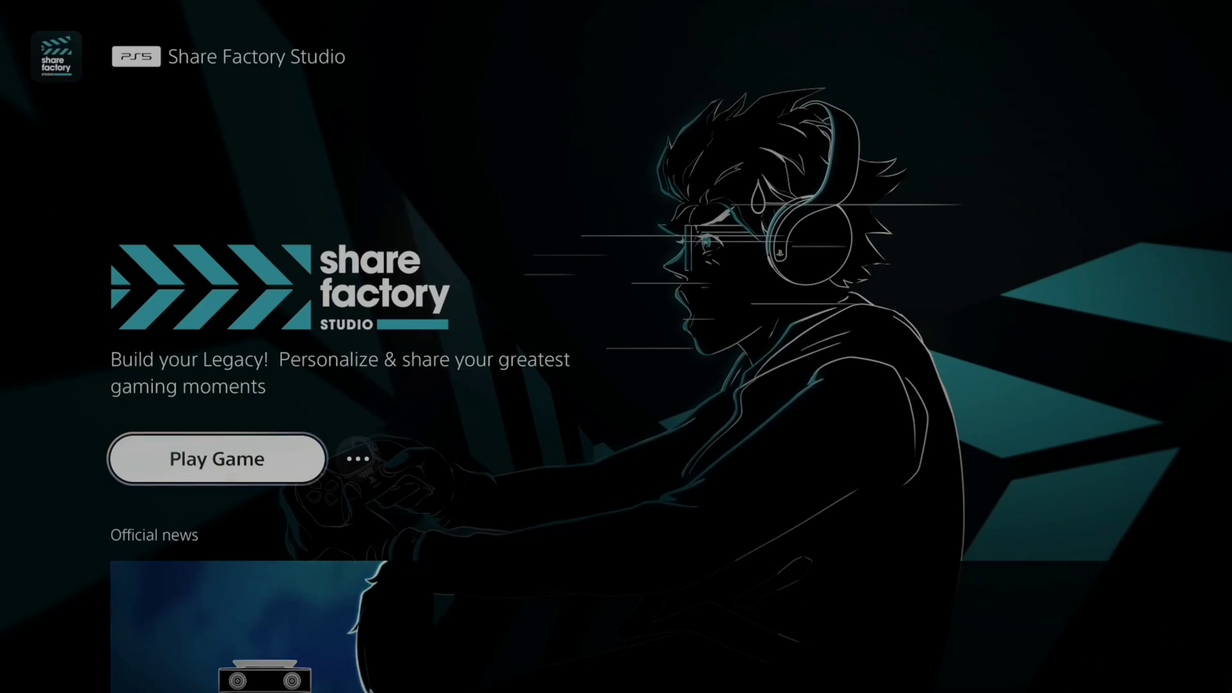
Step: Launch Share Factory Studio and open Toolbox > Import Images > Import From USB
{"action": "key", "text": "Return"}
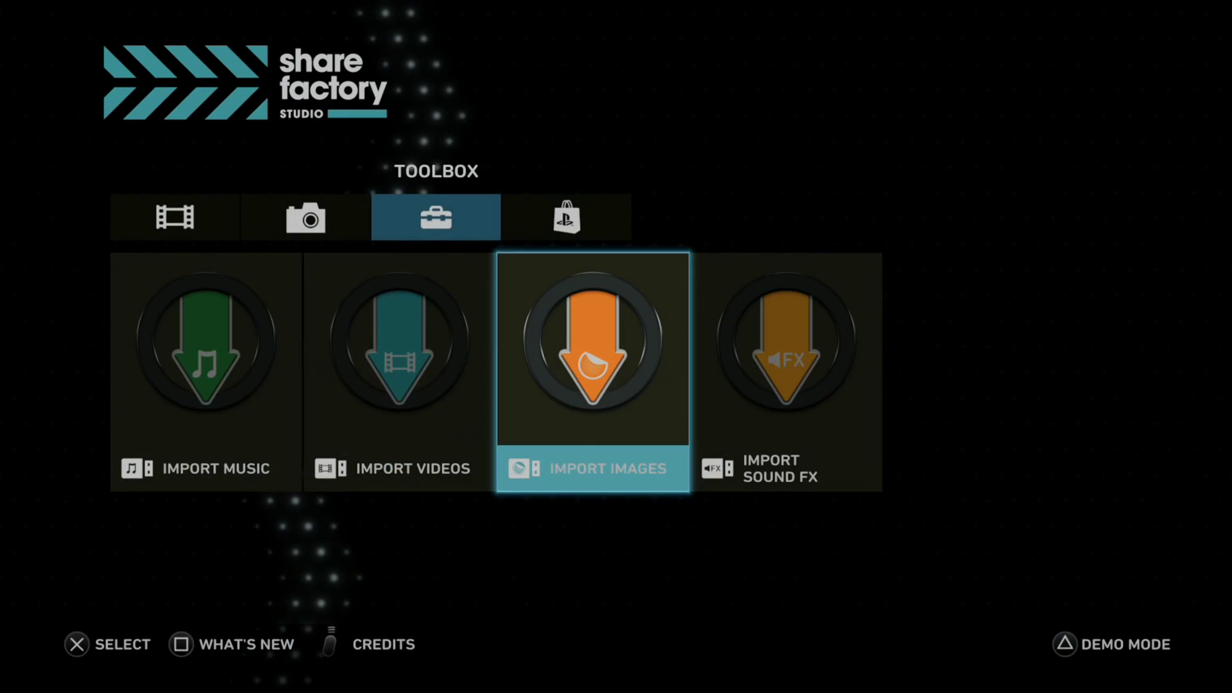
{"action": "key", "text": "Up"}
{"action": "key", "text": "Left"}
{"action": "key", "text": "Left"}
{"action": "key", "text": "Right"}
{"action": "key", "text": "Right"}
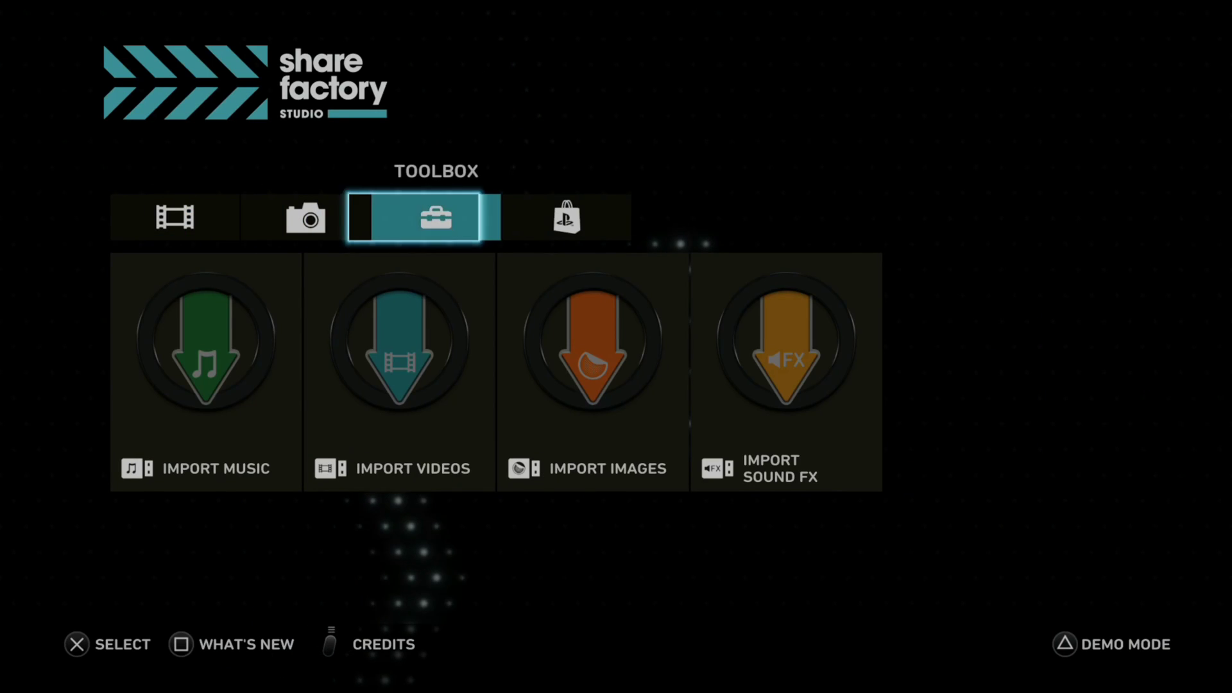
{"action": "key", "text": "Down"}
{"action": "key", "text": "Right"}
{"action": "key", "text": "Right"}
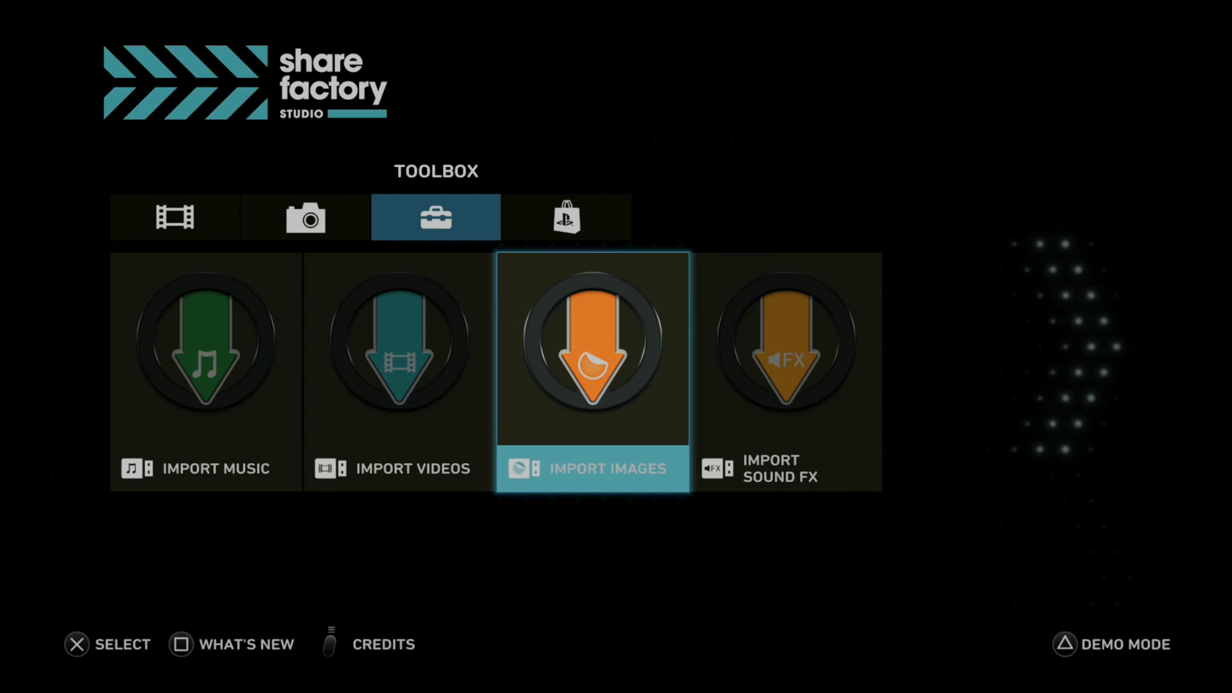
{"action": "key", "text": "Return"}
{"action": "key", "text": "Left"}
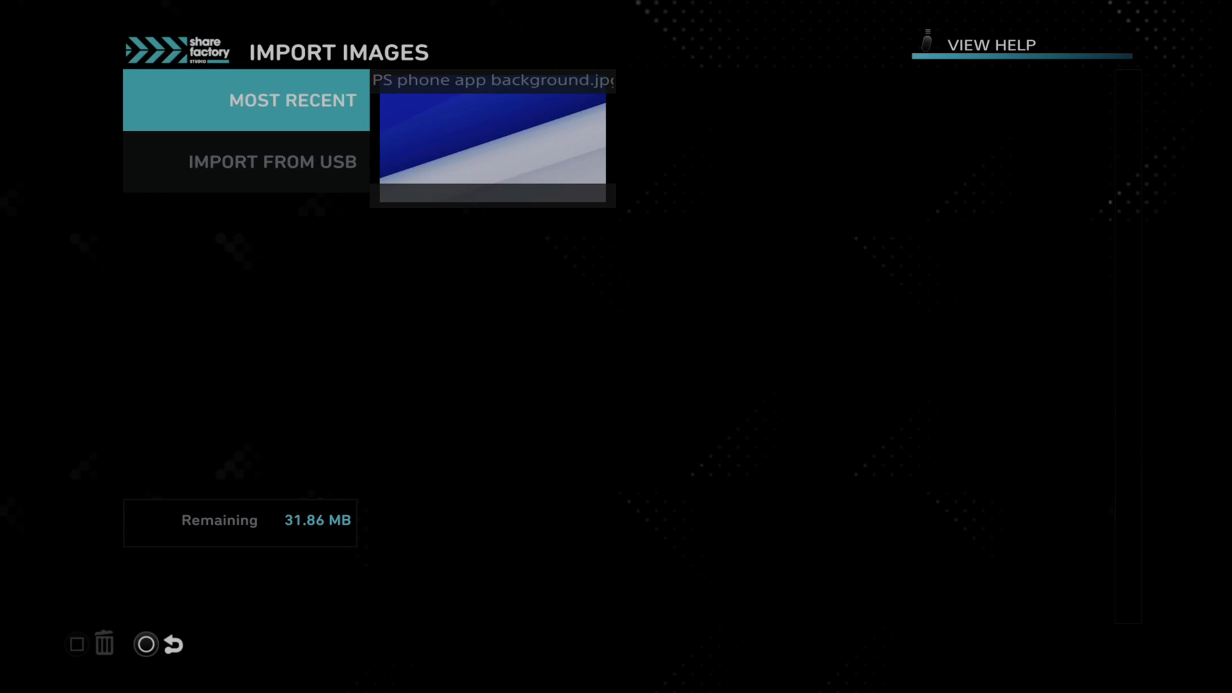
{"action": "key", "text": "Down"}
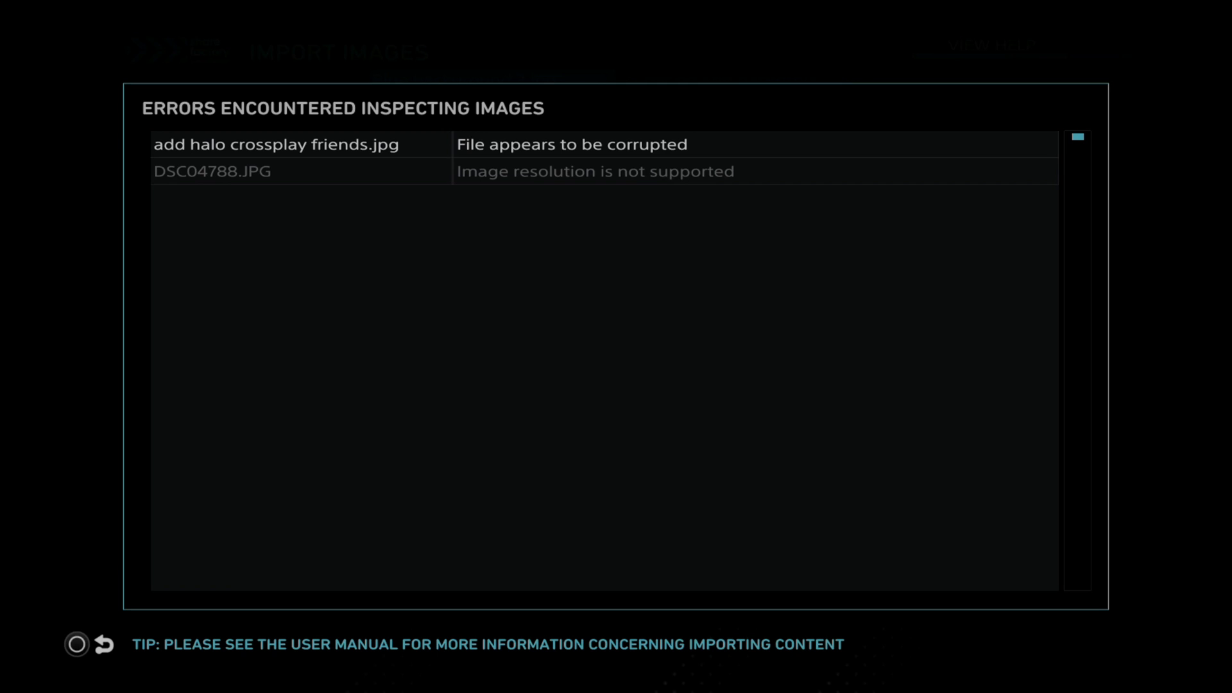
Step: Dismiss the import errors, import Blue background 2.jpg from USB, and go back to the toolbox
{"action": "key", "text": "Escape"}
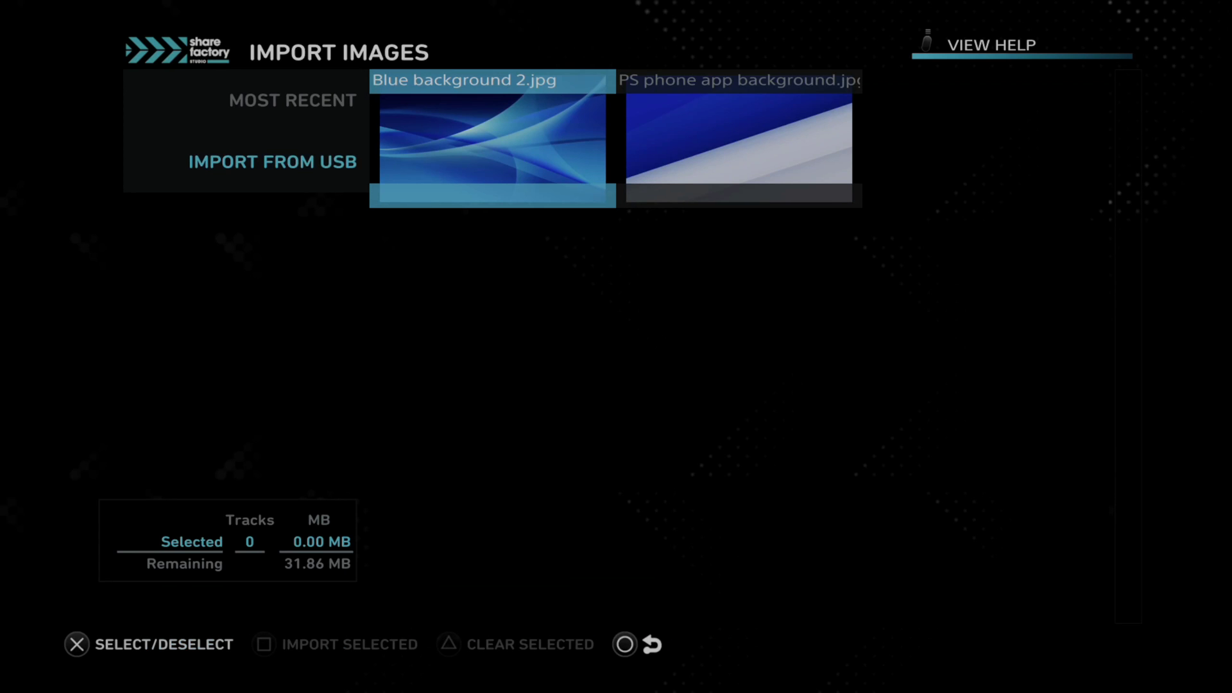
{"action": "key", "text": "Right"}
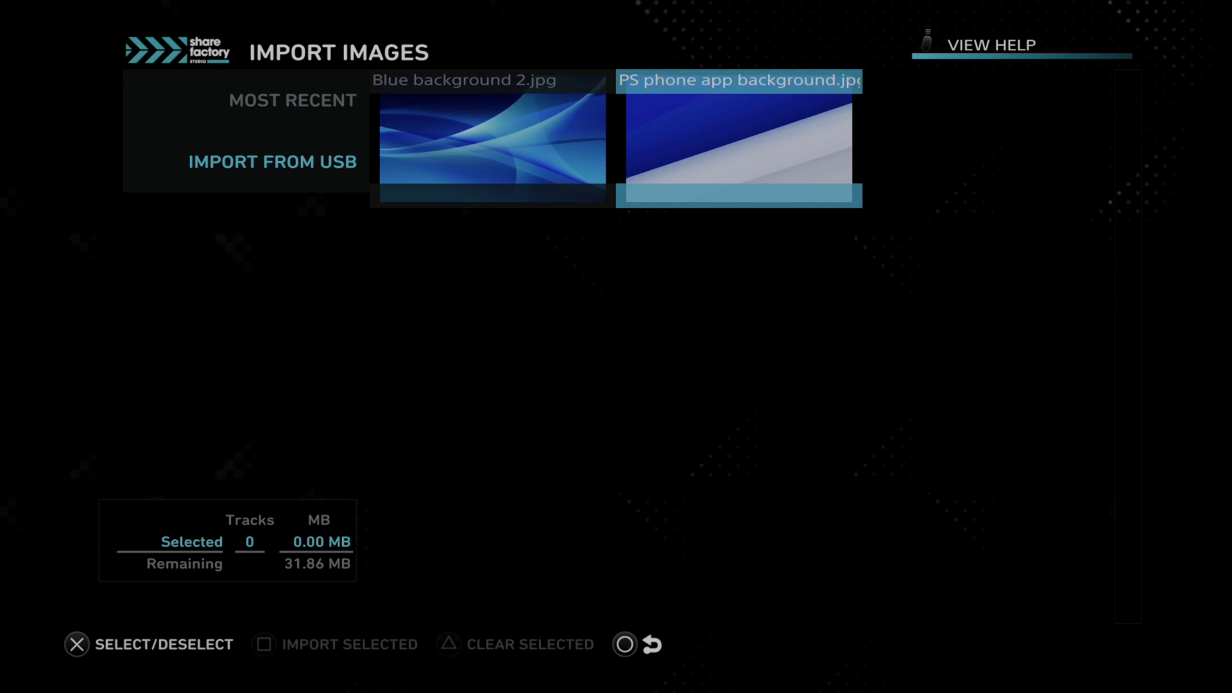
{"action": "key", "text": "Left"}
{"action": "key", "text": "Right"}
{"action": "key", "text": "Left"}
{"action": "key", "text": "Right"}
{"action": "key", "text": "Left"}
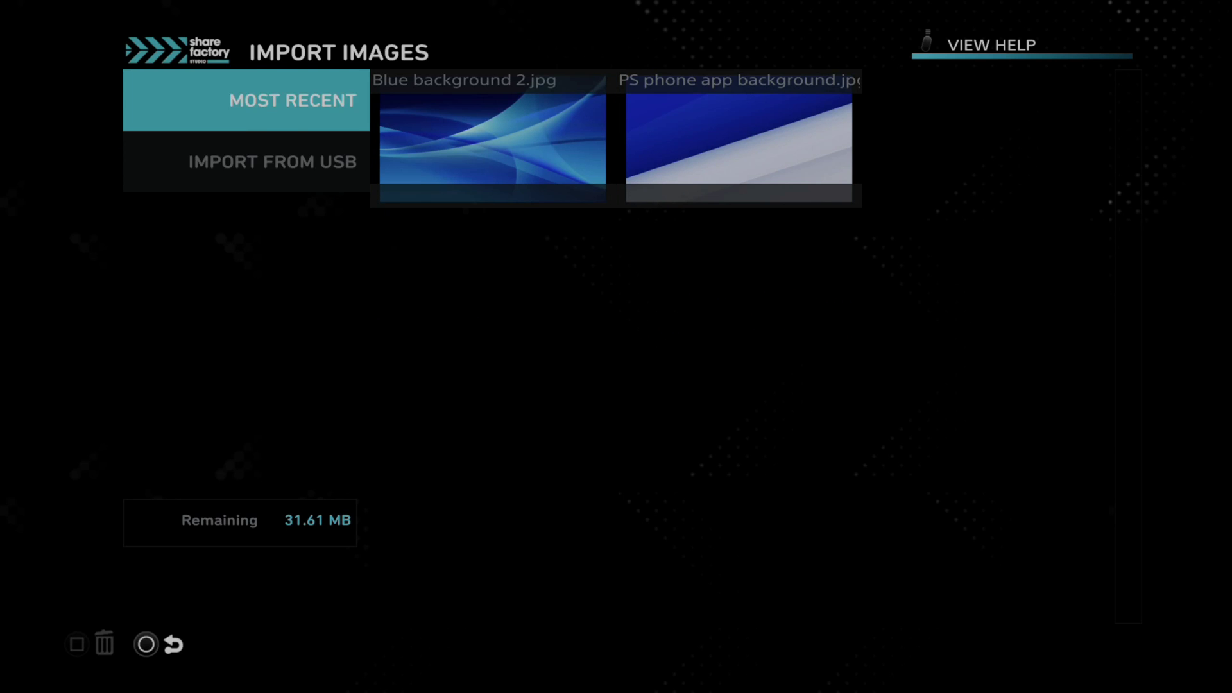
{"action": "key", "text": "Down"}
{"action": "key", "text": "Up"}
{"action": "key", "text": "Escape"}
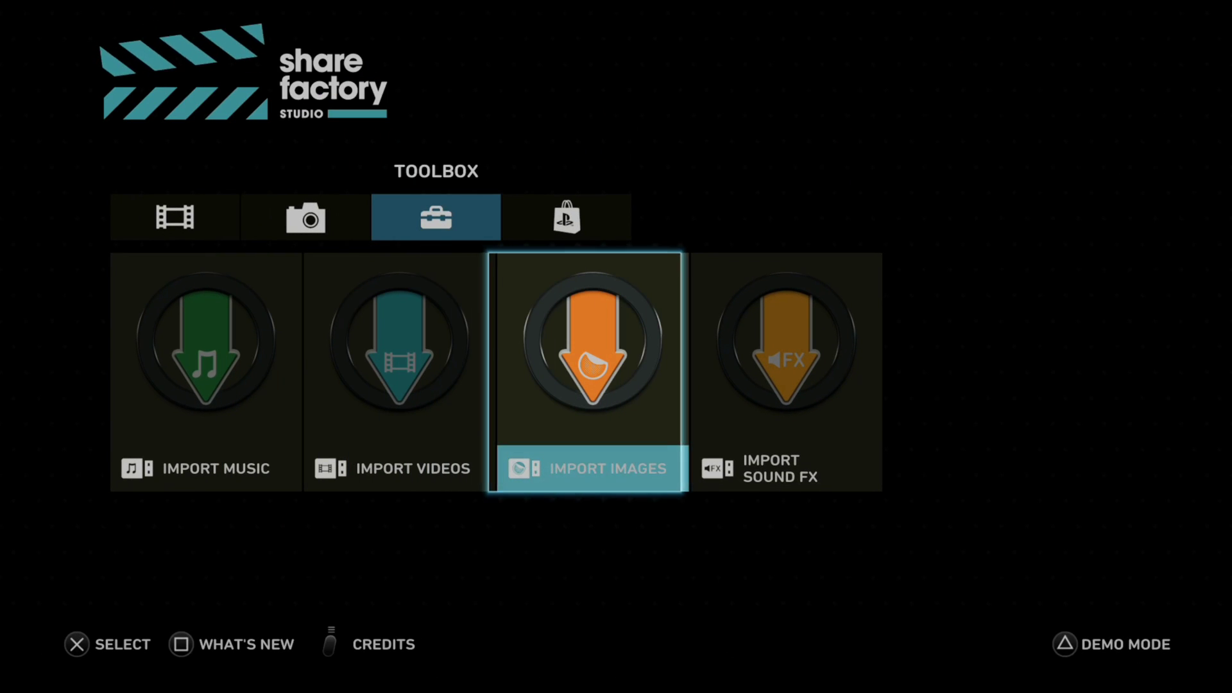
Step: Open the last photo project, Hang In There, from the Photo Editor
{"action": "key", "text": "Up"}
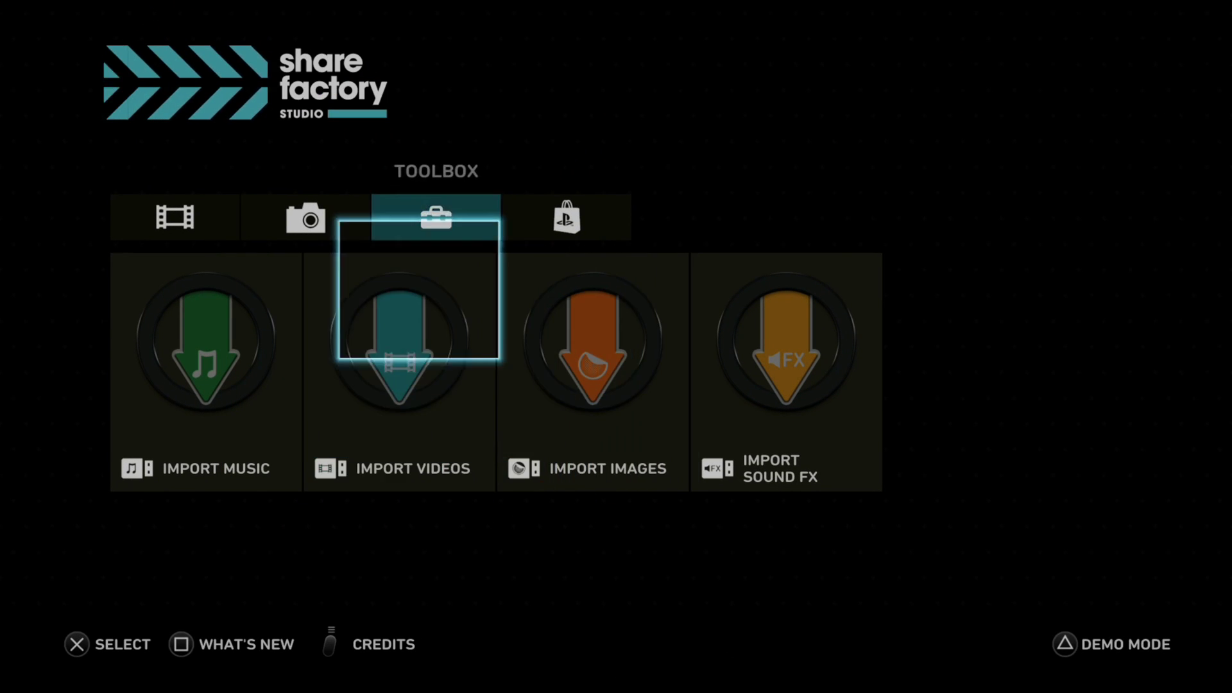
{"action": "key", "text": "Left"}
{"action": "key", "text": "Down"}
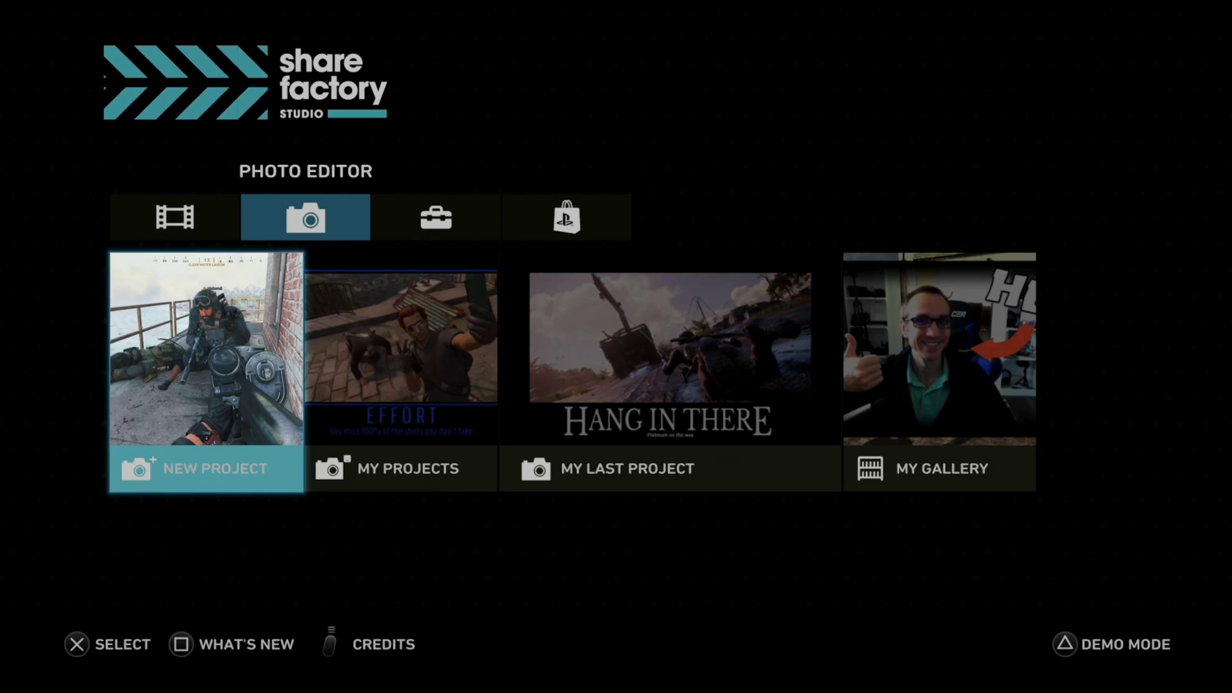
{"action": "key", "text": "Right"}
{"action": "key", "text": "Right"}
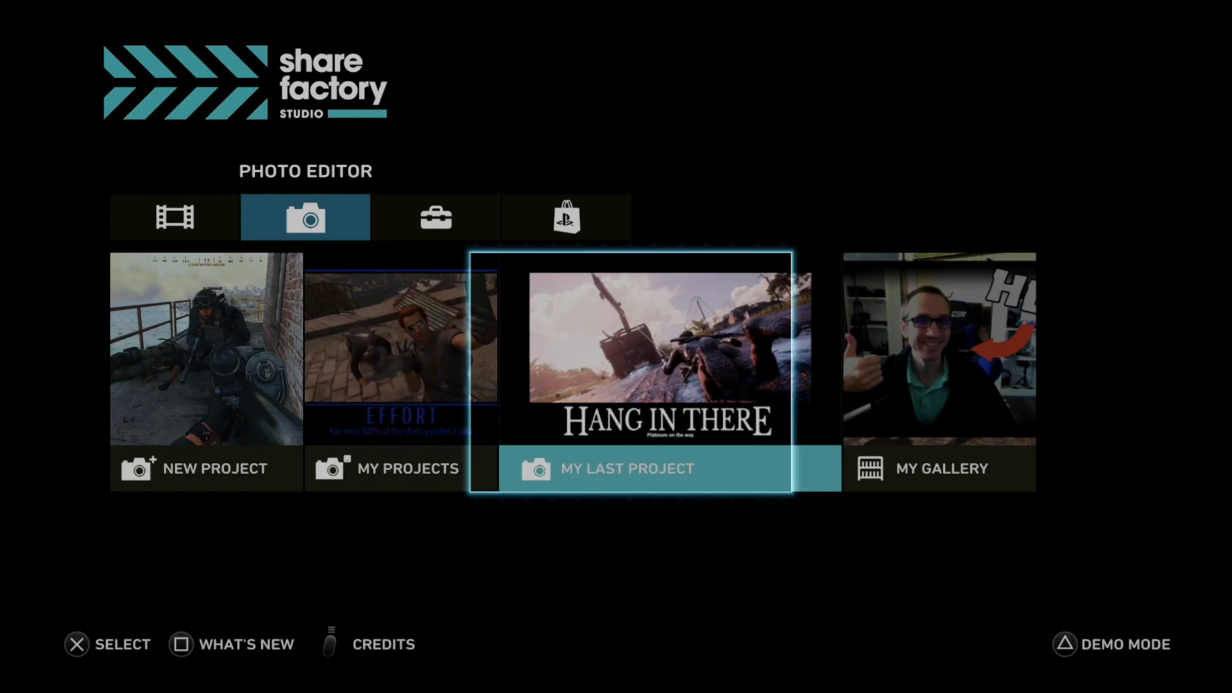
{"action": "key", "text": "Return"}
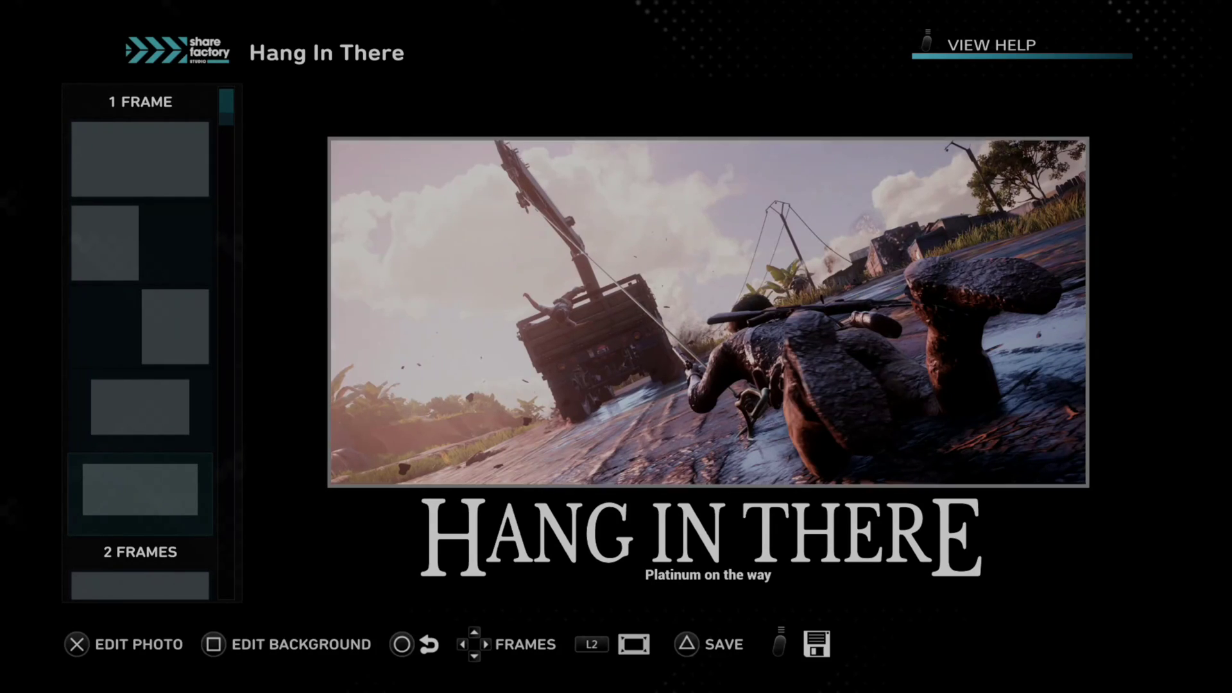
Step: Browse Edit Photo > Choose Screenshot, then cancel without replacing the photo
{"action": "key", "text": "Return"}
{"action": "key", "text": "Right"}
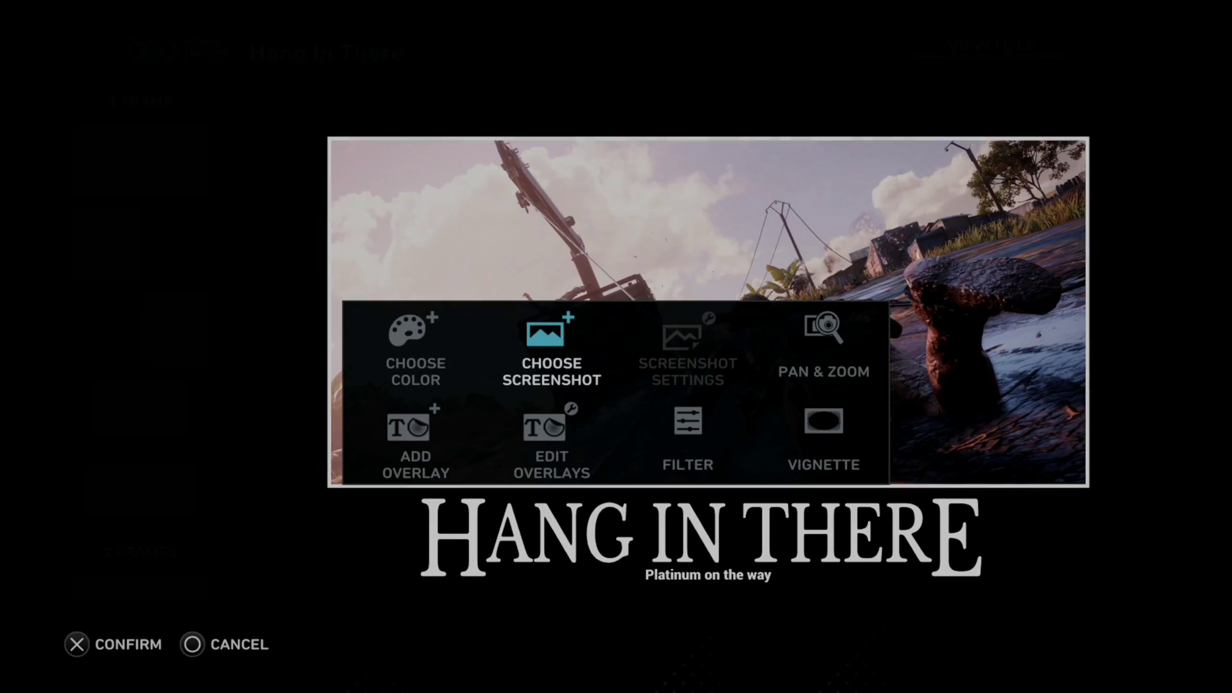
{"action": "key", "text": "Return"}
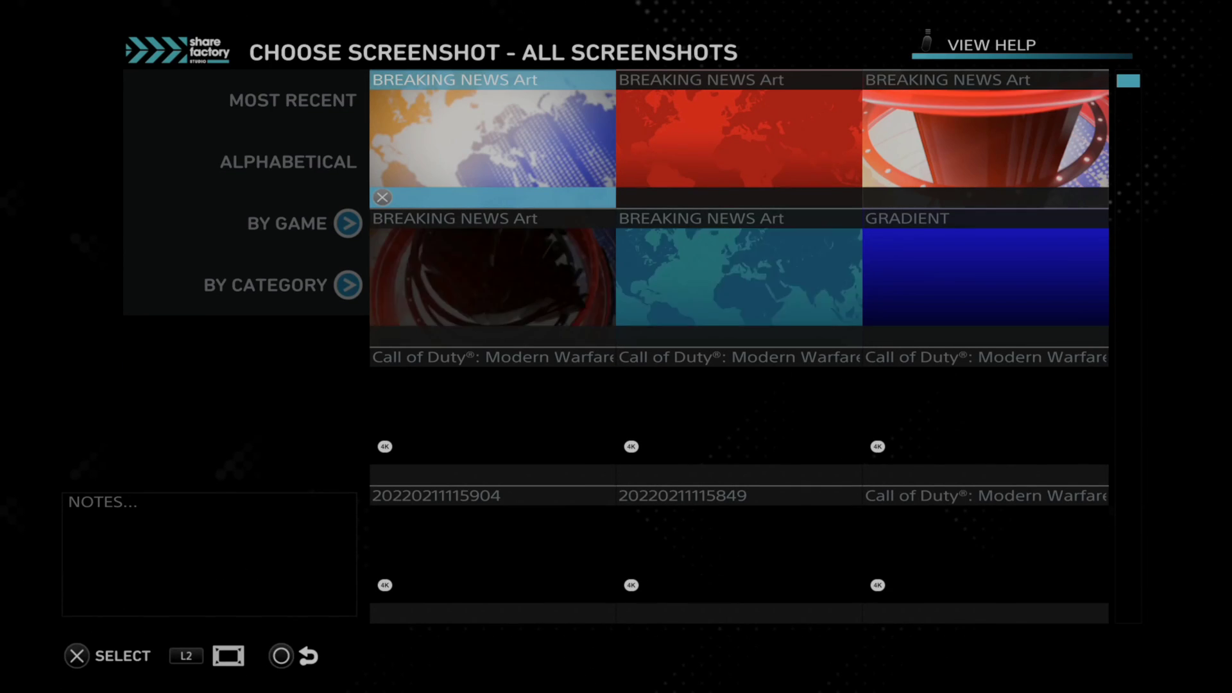
{"action": "key", "text": "Left"}
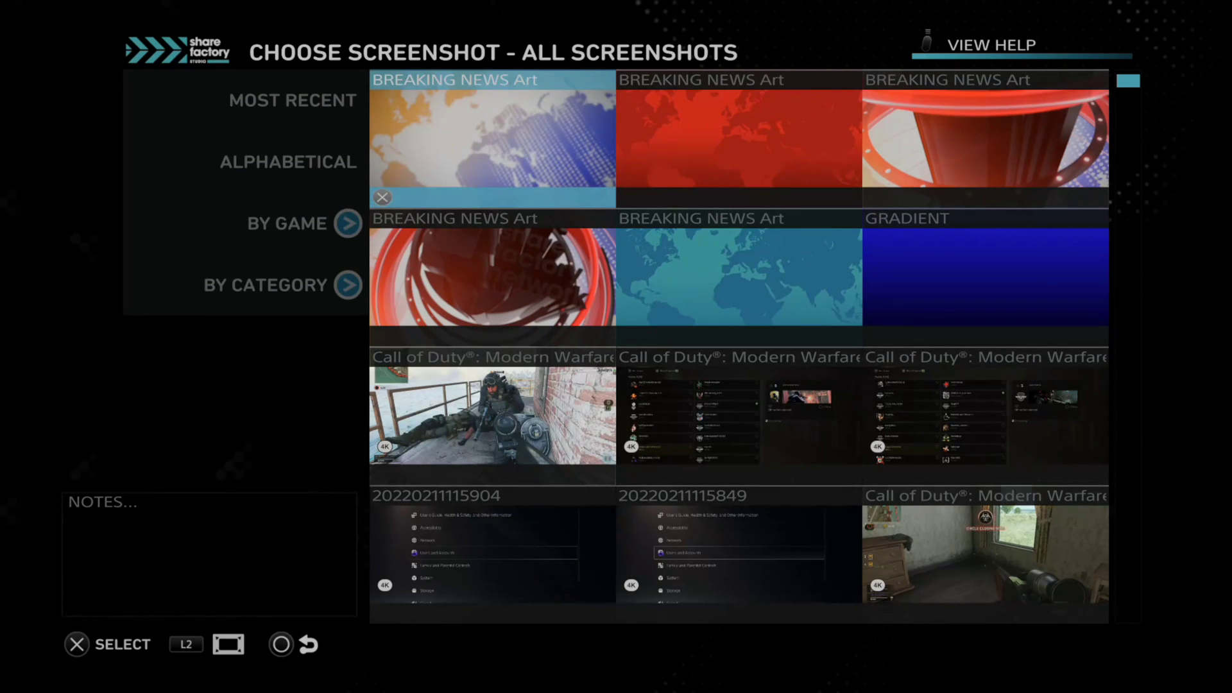
{"action": "key", "text": "Escape"}
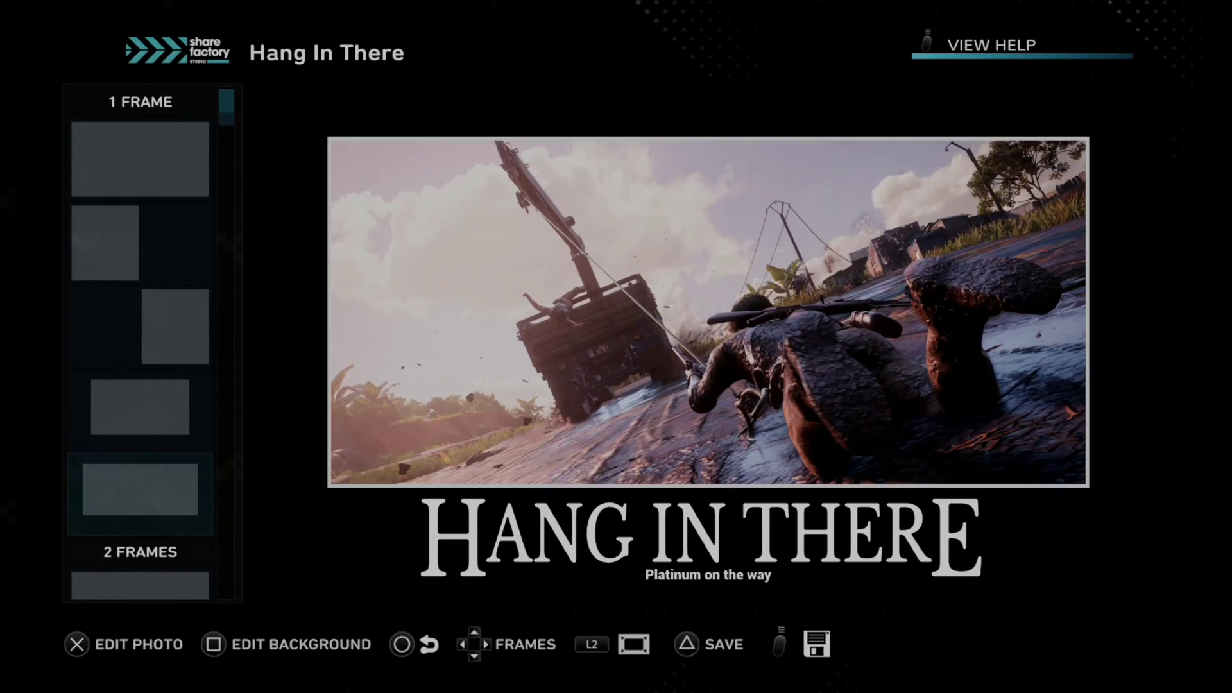
Step: Add the imported blue diagonal image as an overlay on Hang In There at 100% opacity
{"action": "key", "text": "Return"}
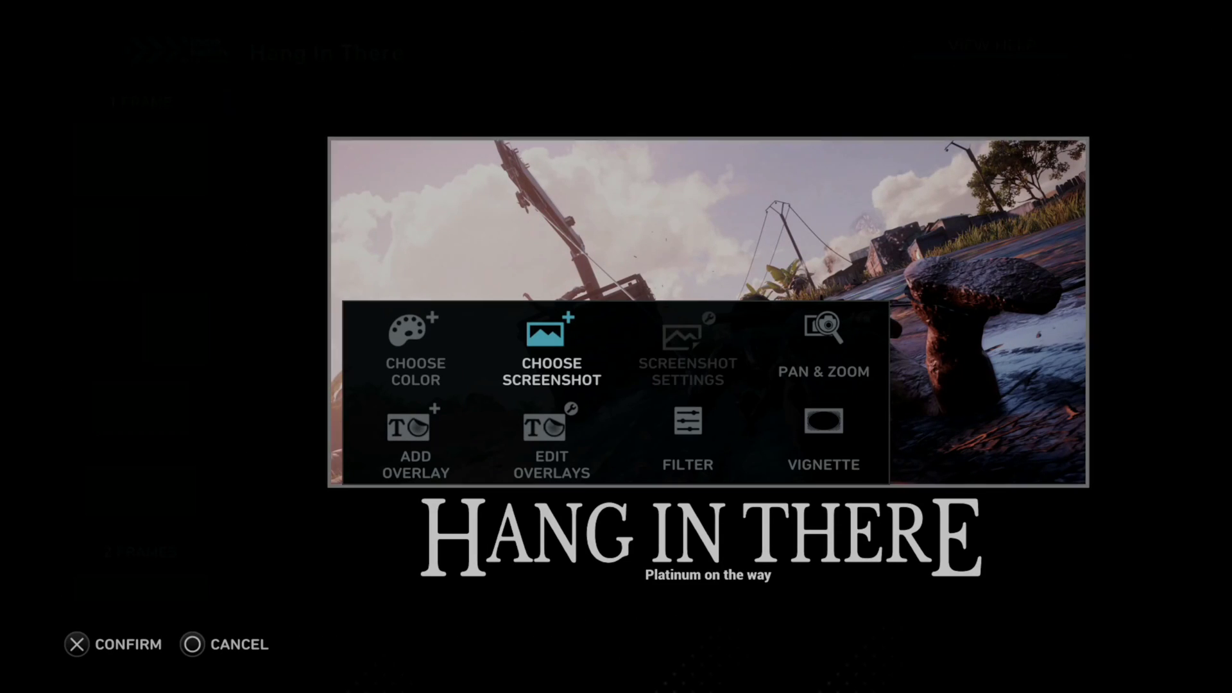
{"action": "key", "text": "Down"}
{"action": "key", "text": "Left"}
{"action": "key", "text": "Return"}
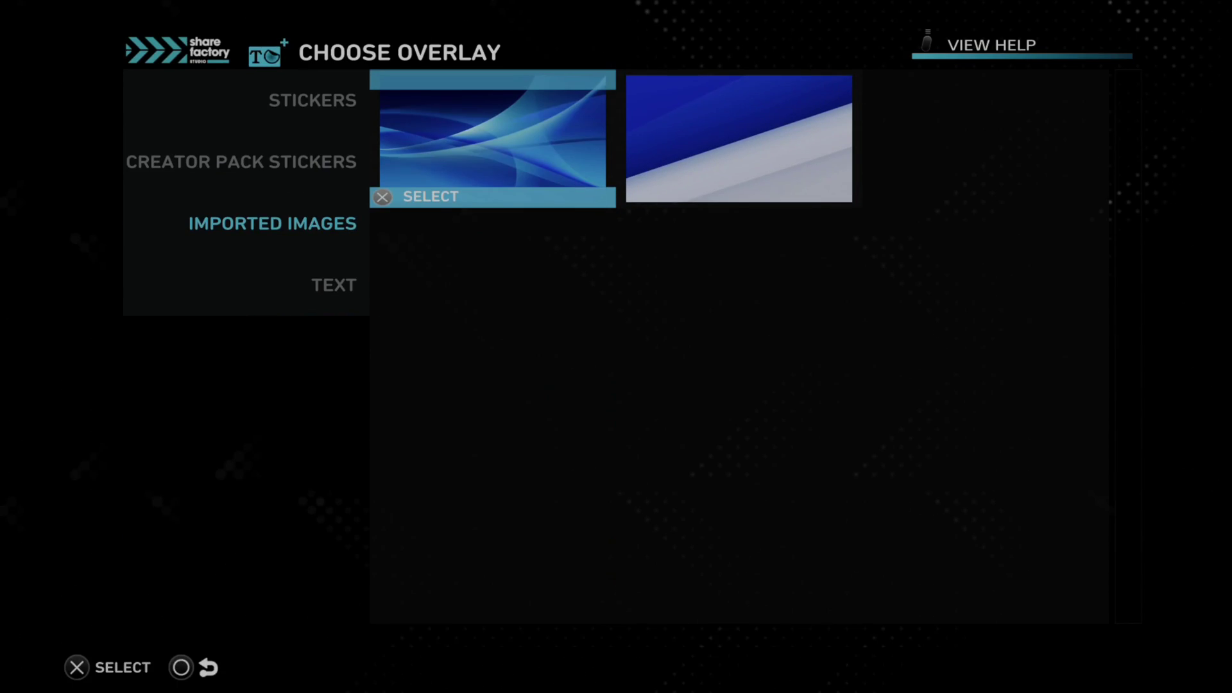
{"action": "key", "text": "Left"}
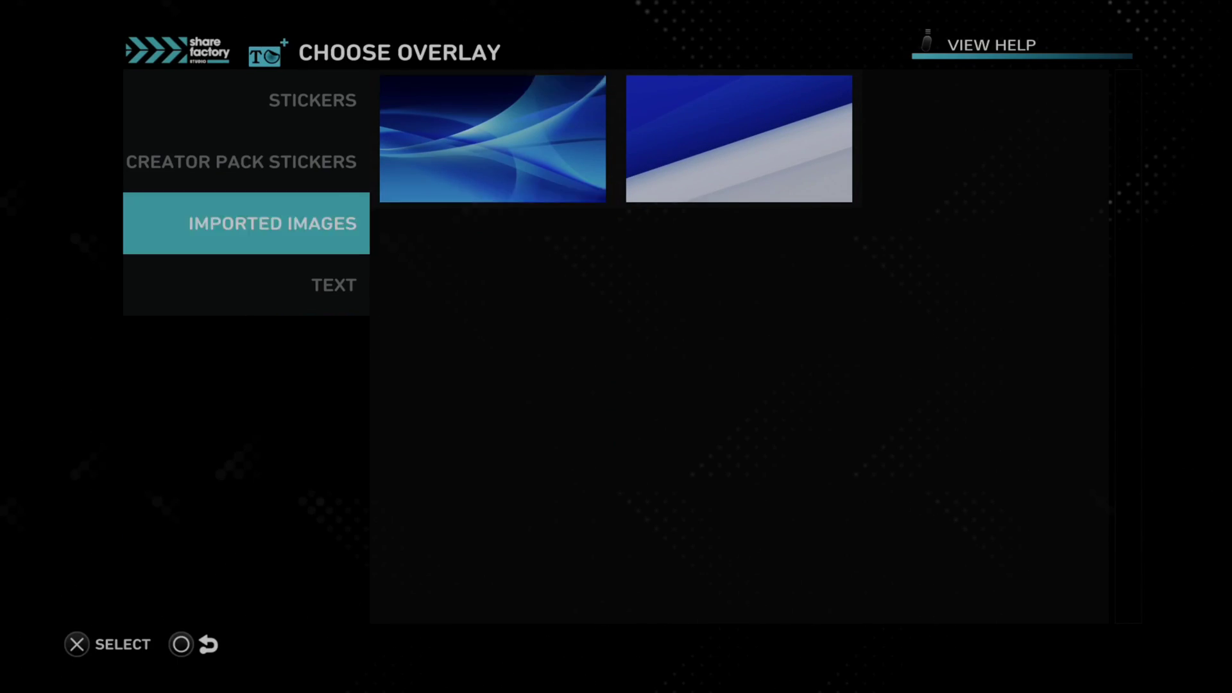
{"action": "key", "text": "Up"}
{"action": "key", "text": "Up"}
{"action": "key", "text": "Down"}
{"action": "key", "text": "Down"}
{"action": "key", "text": "Right"}
{"action": "key", "text": "Right"}
{"action": "key", "text": "Return"}
{"action": "key", "text": "Right"}
{"action": "key", "text": "Left"}
{"action": "key", "text": "Left"}
Step: Keep the blue overlay at 100% opacity and move it to the photo's centre
{"action": "key", "text": "Return"}
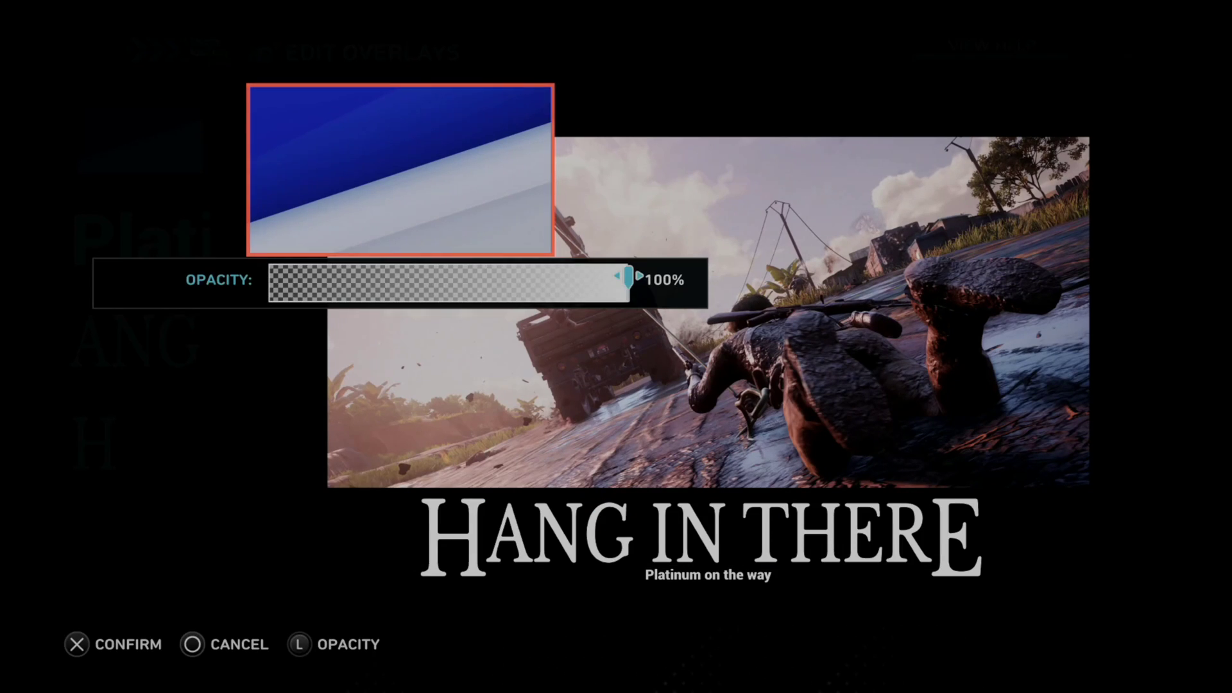
{"action": "key", "text": "Return"}
{"action": "key", "text": "Left"}
{"action": "key", "text": "Return"}
{"action": "key", "text": "Right"}
{"action": "key", "text": "Down"}
{"action": "key", "text": "Right"}
{"action": "key", "text": "Down"}
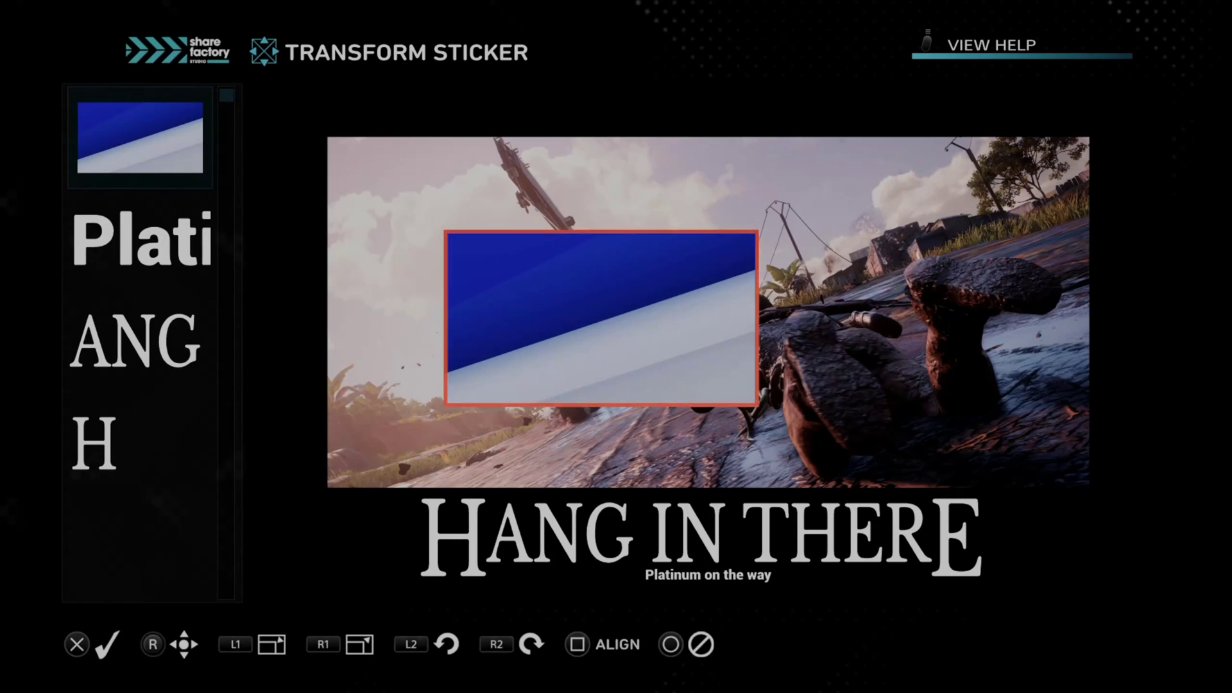
Step: Scale the blue overlay up to fill the canvas, nudge it into place and confirm
{"action": "key", "text": "Right"}
{"action": "key", "text": "Page_Up"}
{"action": "key", "text": "Page_Up"}
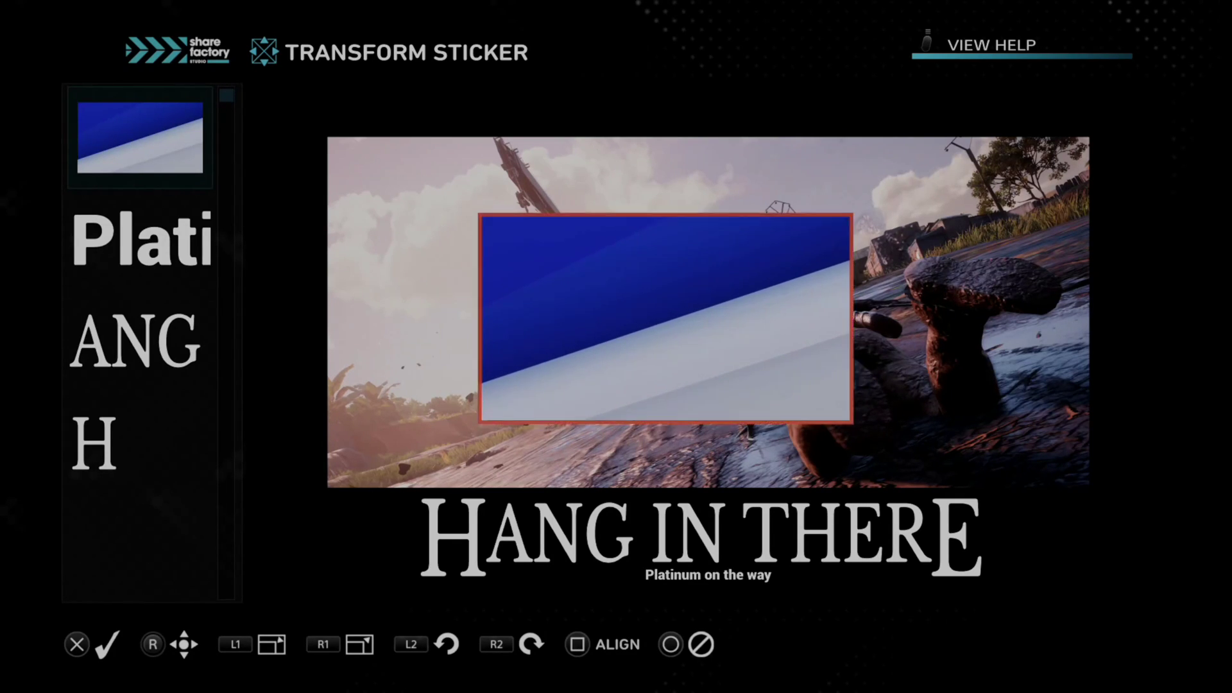
{"action": "key", "text": "Page_Up"}
{"action": "key", "text": "Up"}
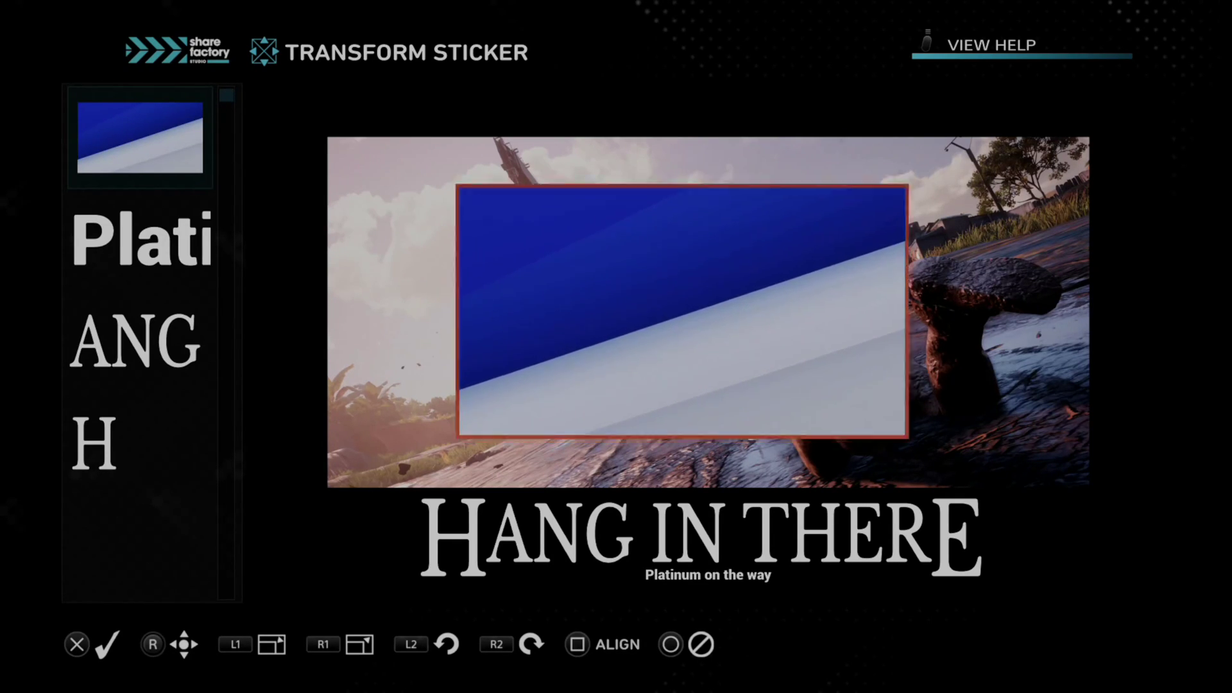
{"action": "key", "text": "Page_Up"}
{"action": "key", "text": "Page_Up"}
{"action": "key", "text": "Page_Up"}
{"action": "key", "text": "Page_Up"}
{"action": "key", "text": "Page_Up"}
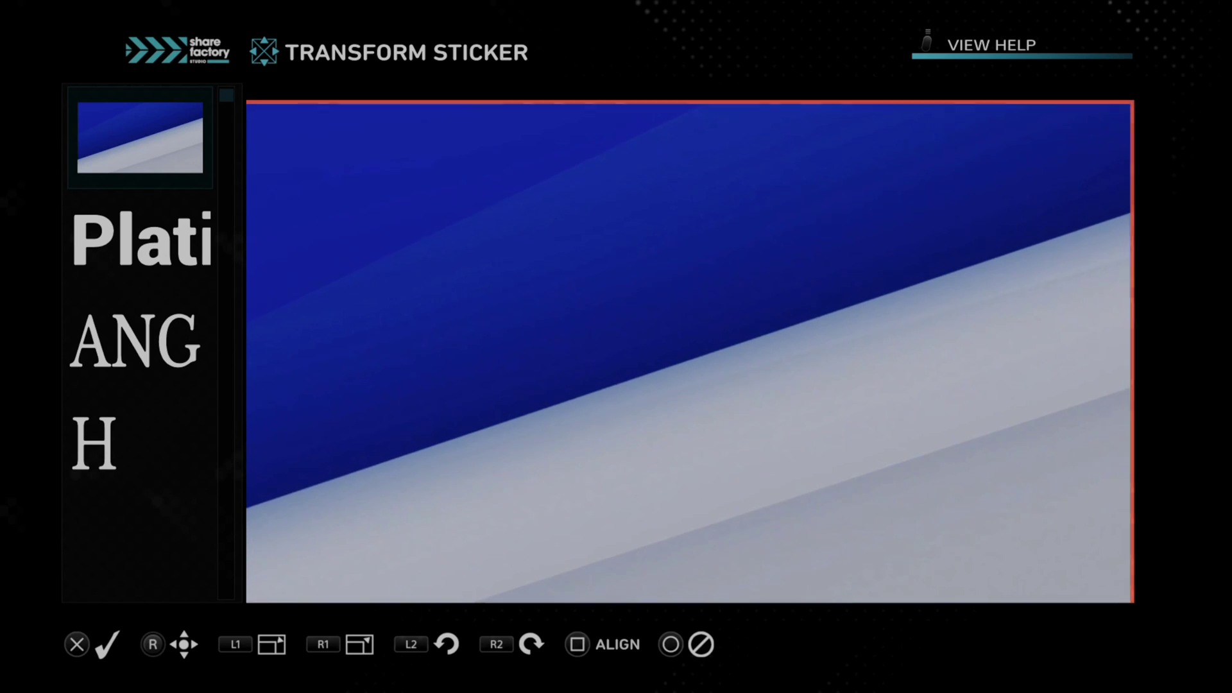
{"action": "key", "text": "Right"}
{"action": "key", "text": "Left"}
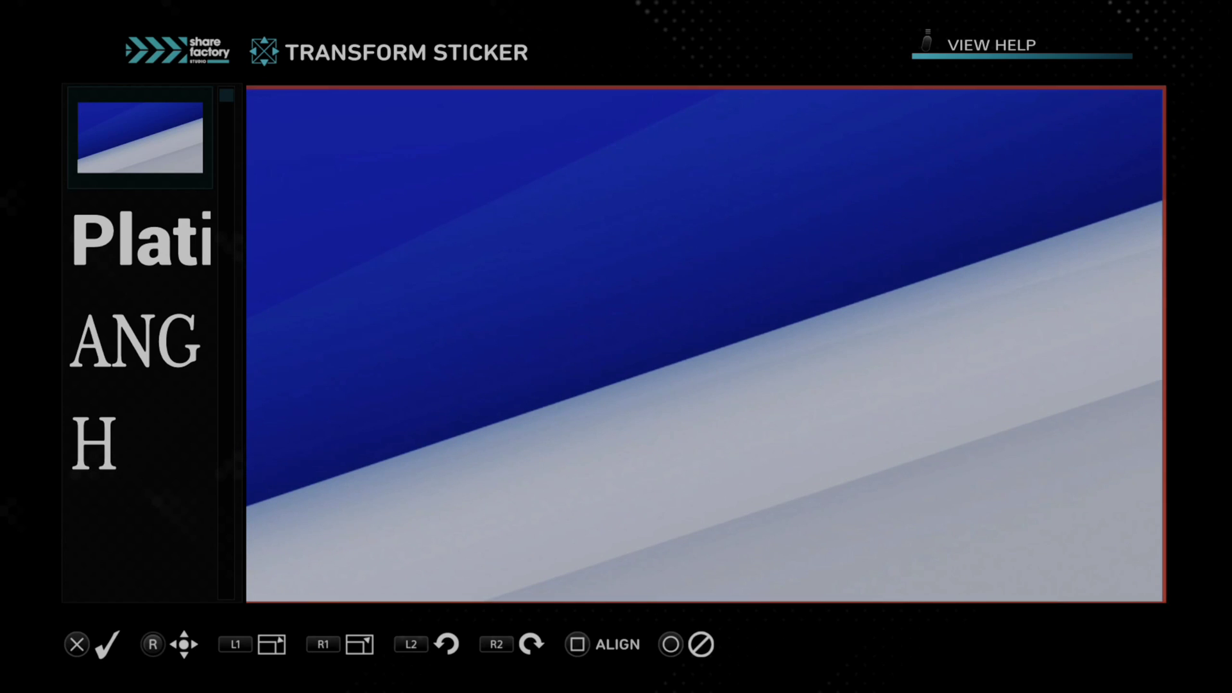
{"action": "key", "text": "Return"}
{"action": "key", "text": "Right"}
{"action": "key", "text": "Left"}
Step: Add the H text layer and raise it to the top of the layer stack
{"action": "key", "text": "Escape"}
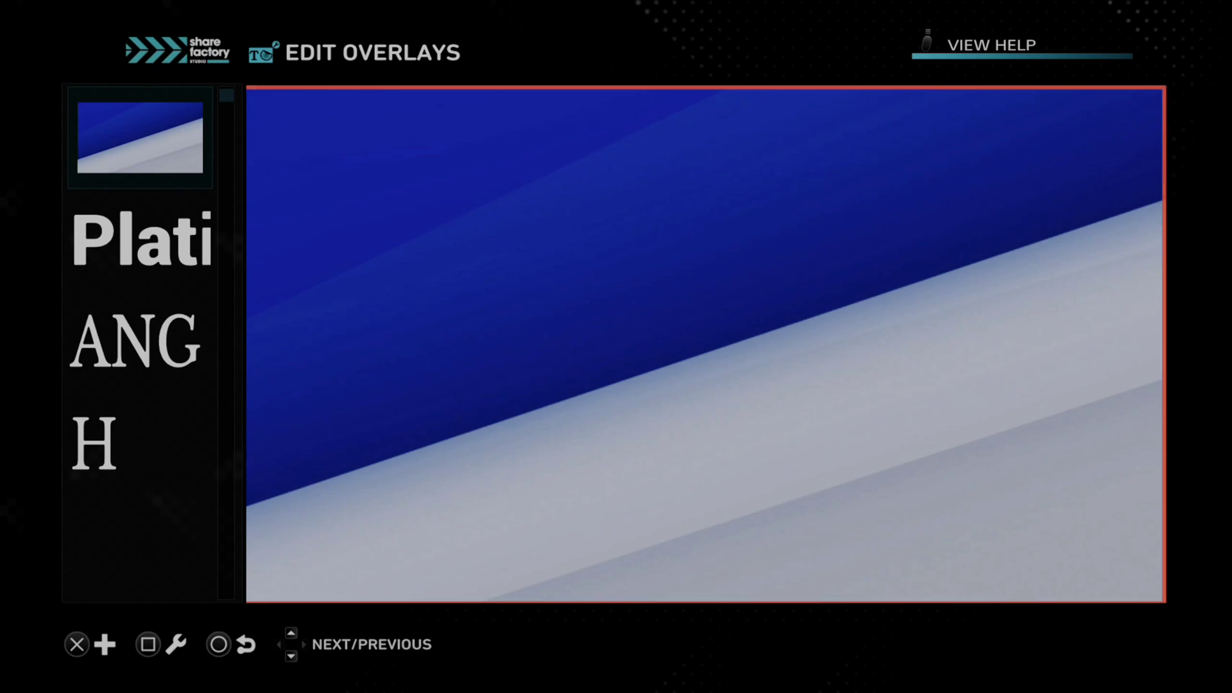
{"action": "key", "text": "Down"}
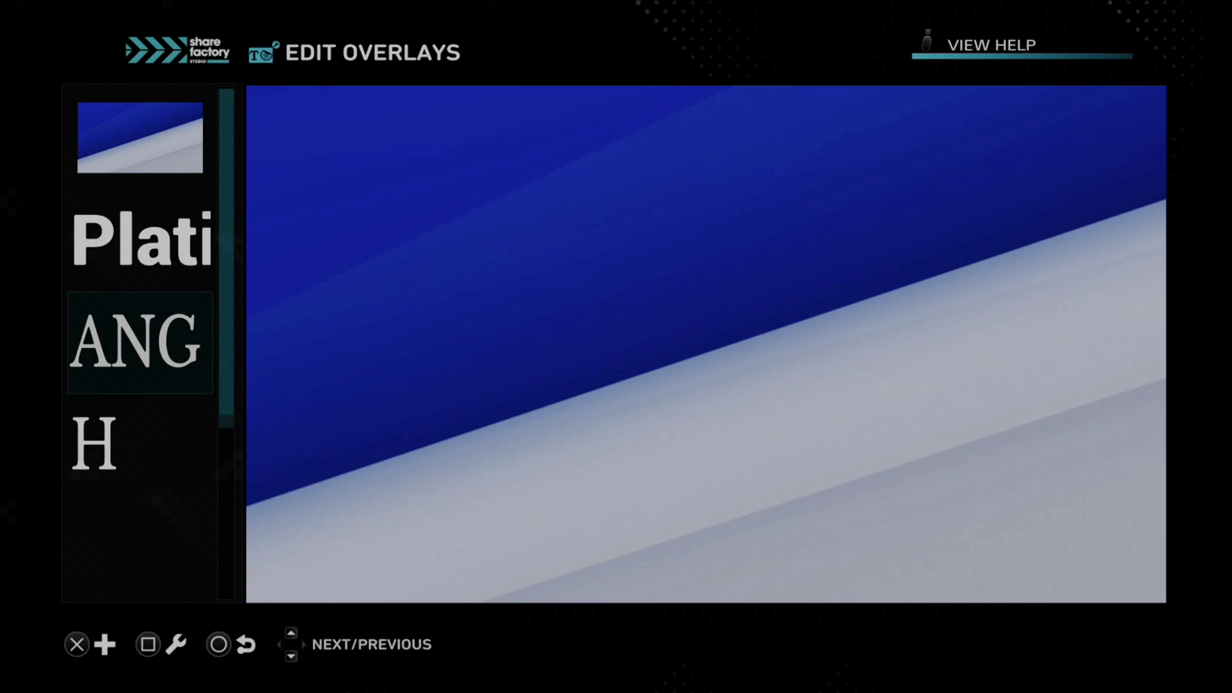
{"action": "key", "text": "Return"}
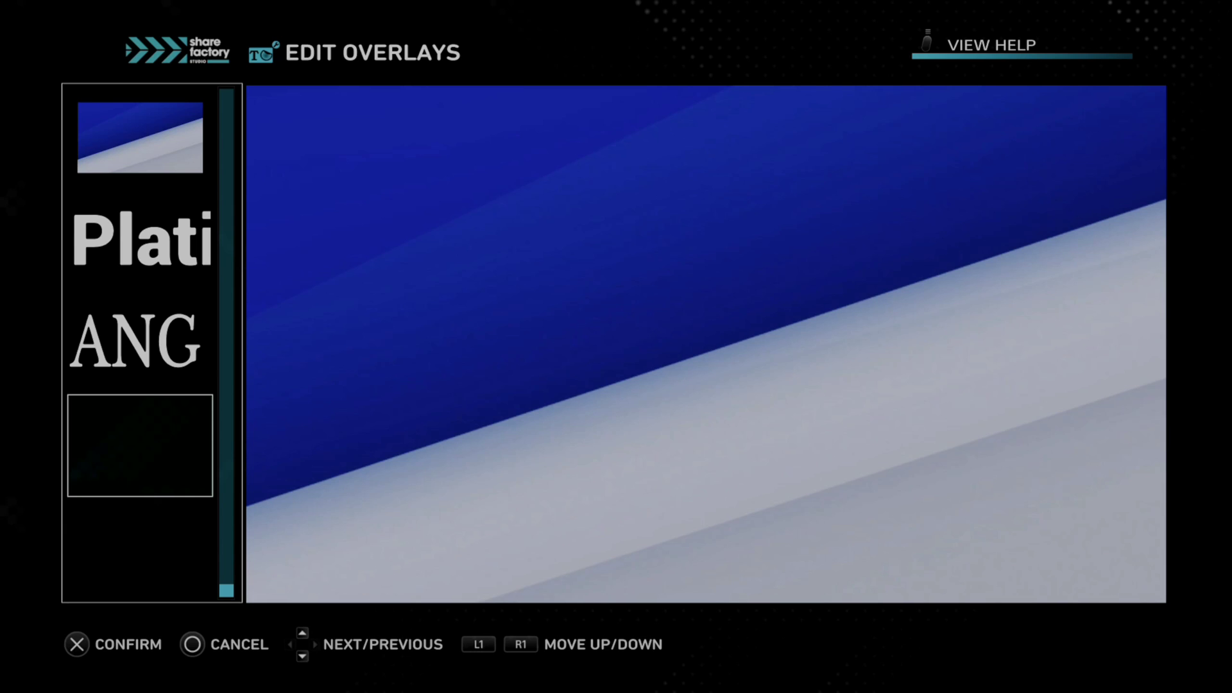
{"action": "key", "text": "Page_Up"}
{"action": "key", "text": "Page_Up"}
{"action": "key", "text": "Page_Up"}
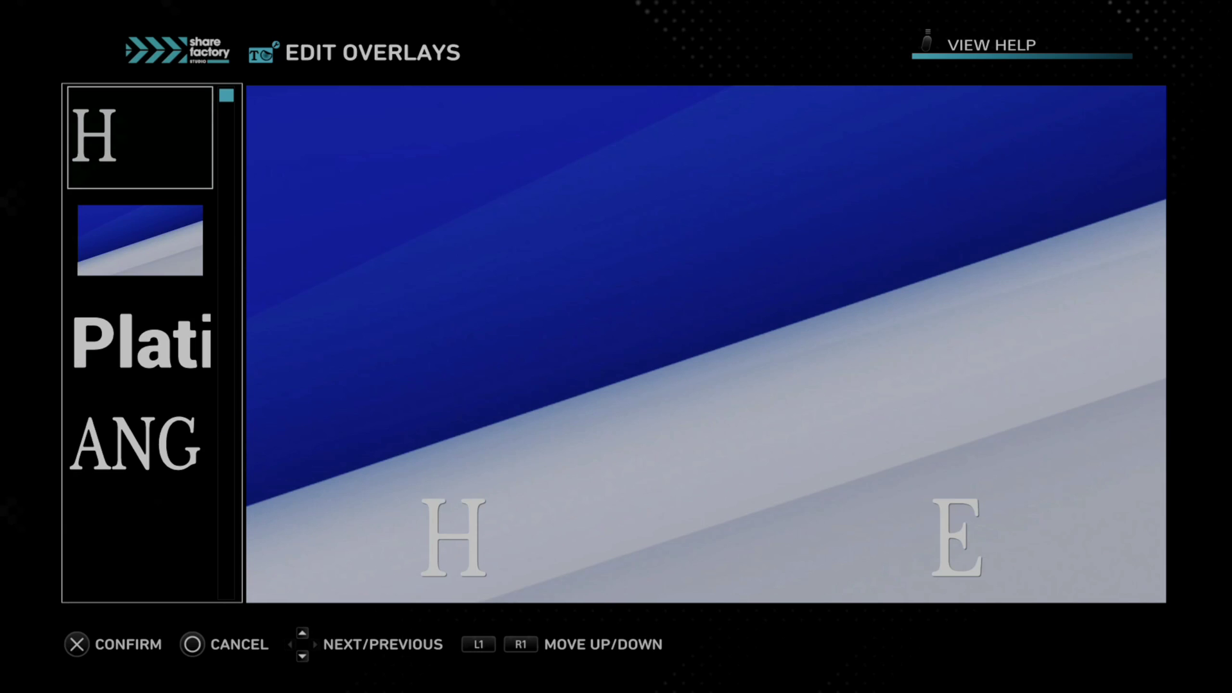
{"action": "key", "text": "Return"}
{"action": "key", "text": "Escape"}
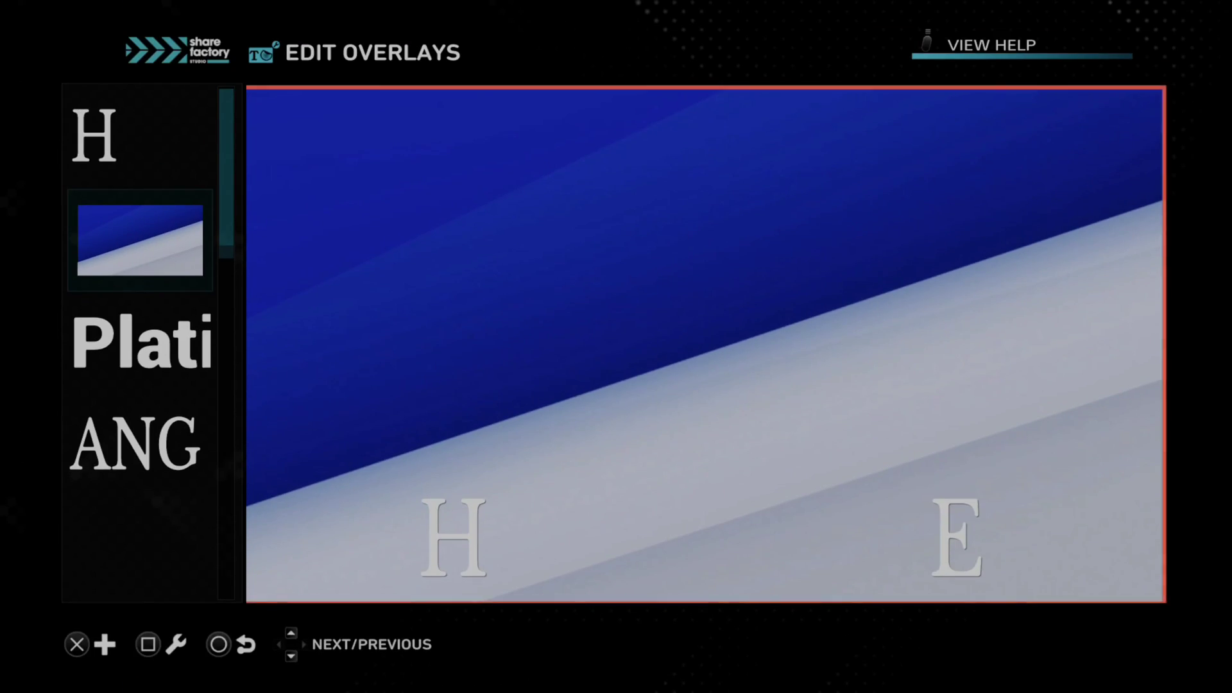
Step: Set the blue image layer's Layer Order to the bottom so the text shows
{"action": "key", "text": "Menu"}
{"action": "key", "text": "Return"}
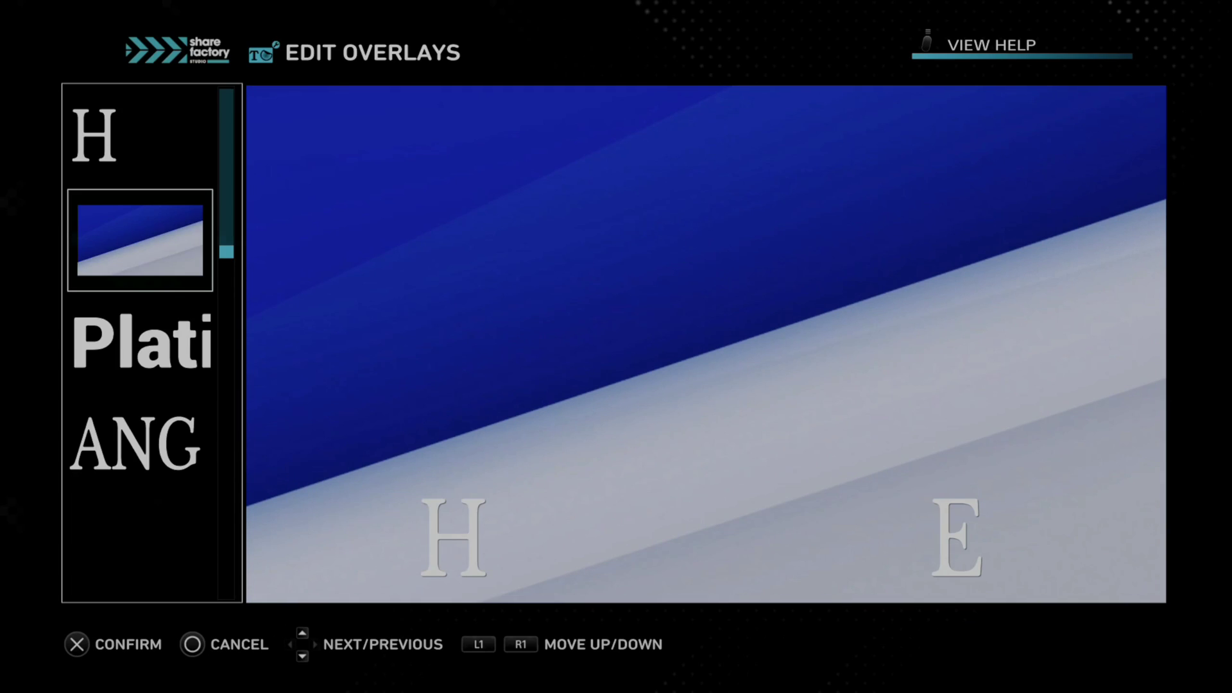
{"action": "key", "text": "Page_Up"}
{"action": "key", "text": "Page_Down"}
{"action": "key", "text": "Page_Down"}
{"action": "key", "text": "Page_Down"}
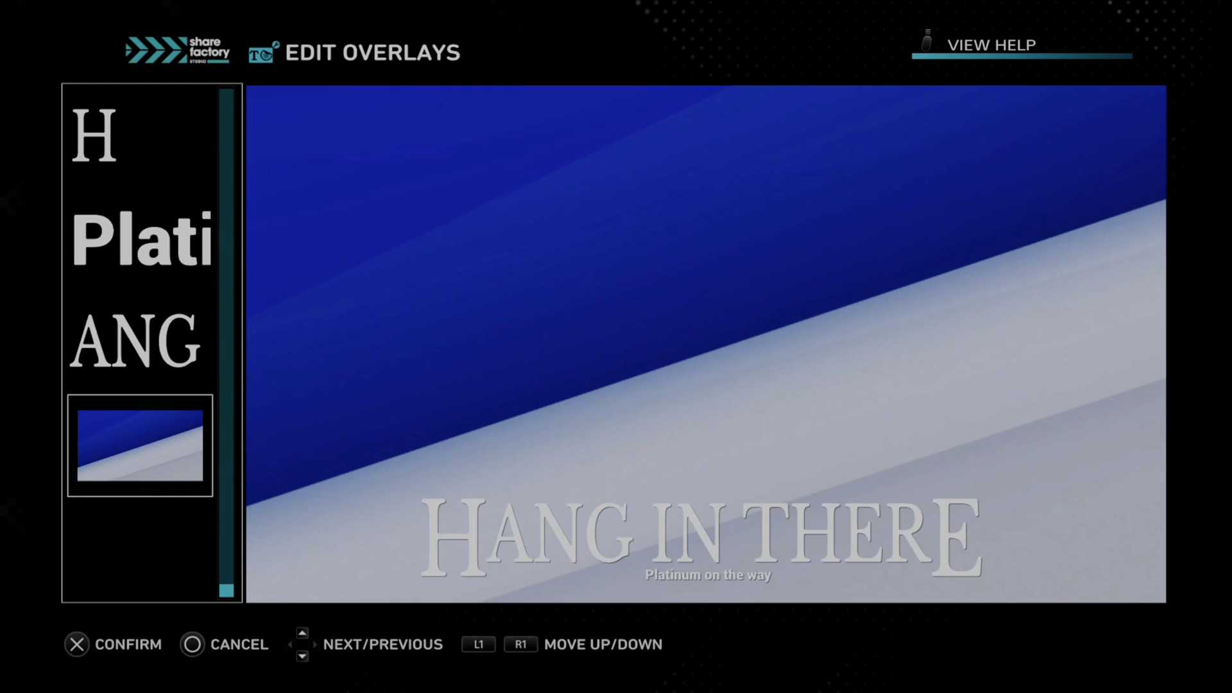
{"action": "key", "text": "Return"}
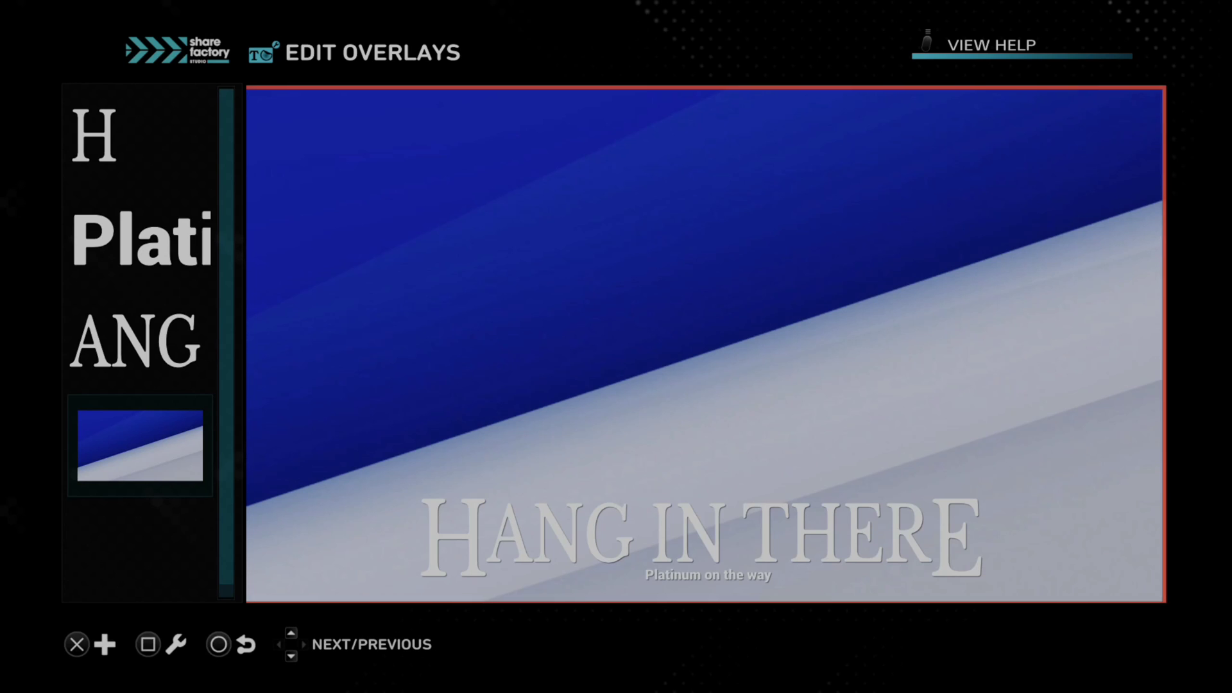
Step: Add the swirly blue imported image as an overlay, centred and scaled up
{"action": "key", "text": "Return"}
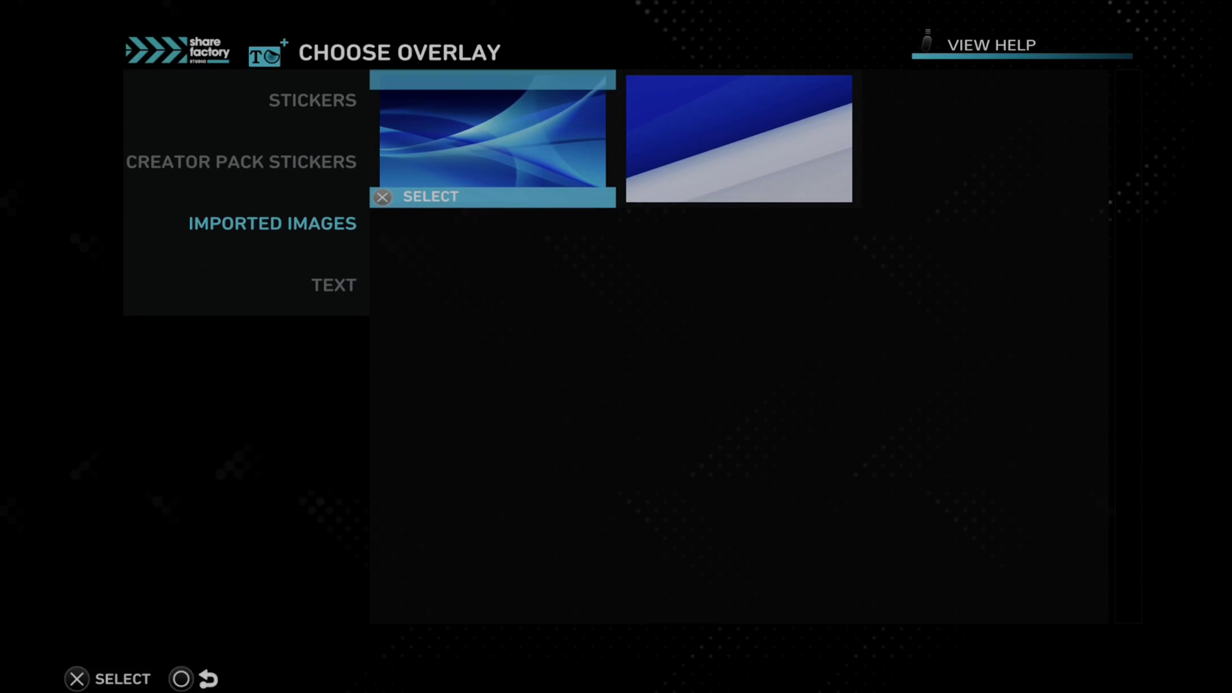
{"action": "key", "text": "Right"}
{"action": "key", "text": "Left"}
{"action": "key", "text": "Return"}
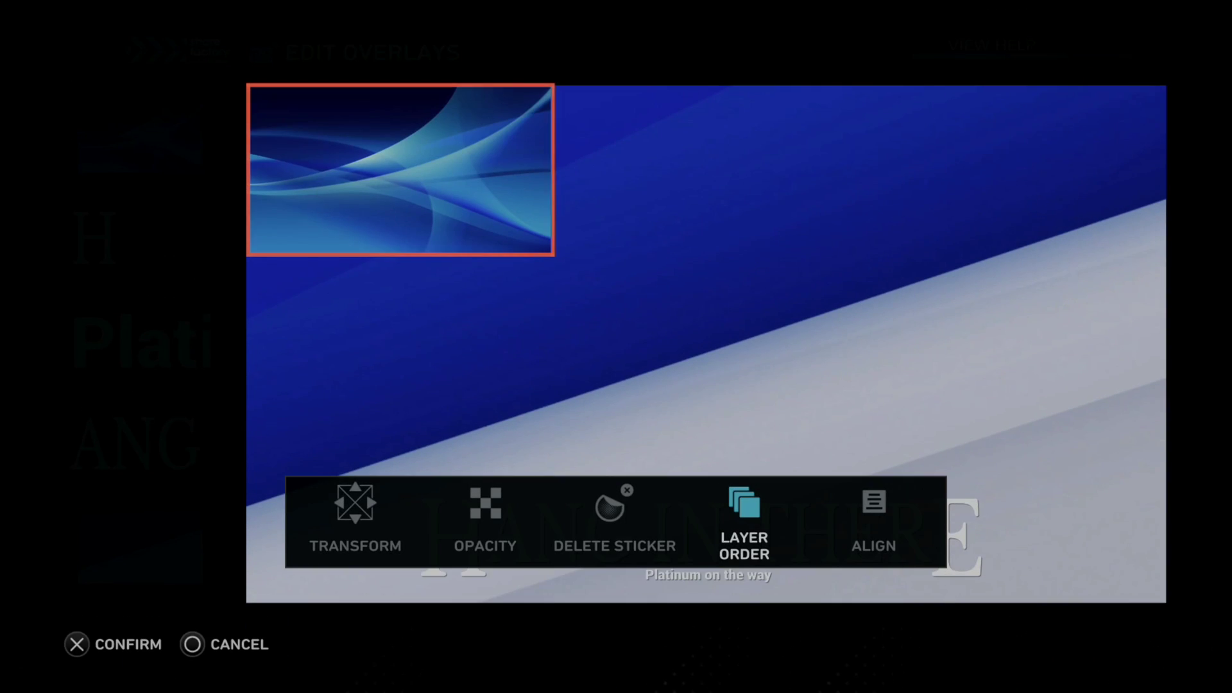
{"action": "key", "text": "Right"}
{"action": "key", "text": "Right"}
{"action": "key", "text": "Return"}
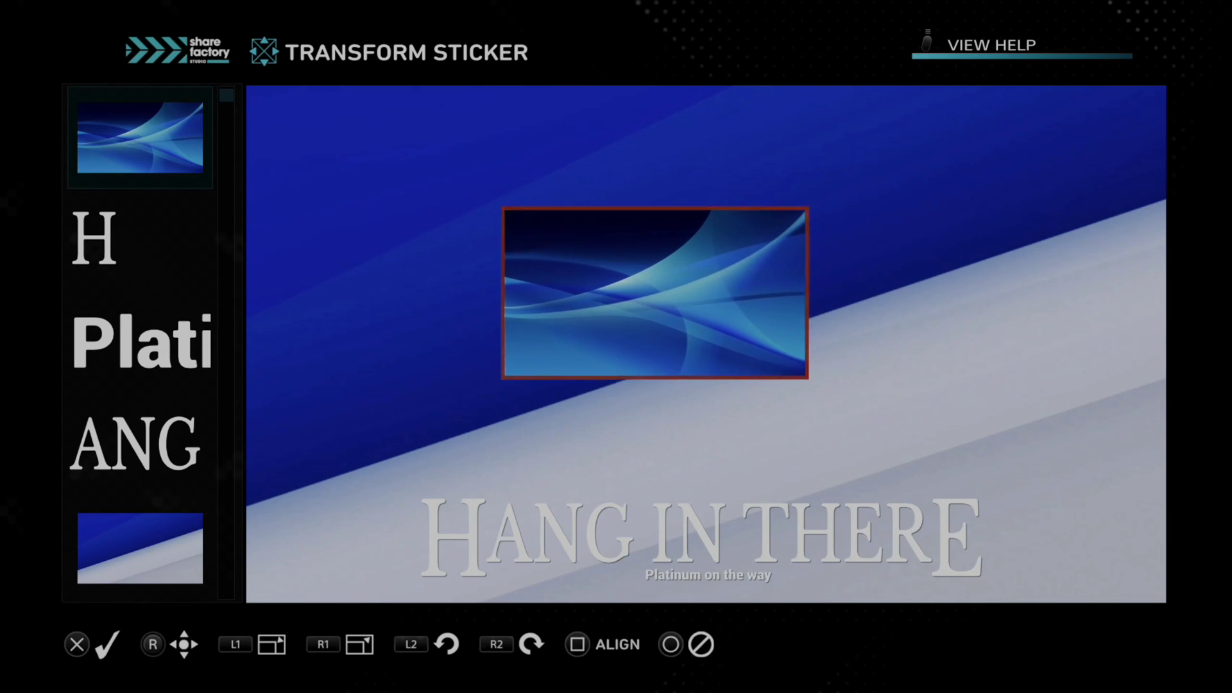
{"action": "key", "text": "Up"}
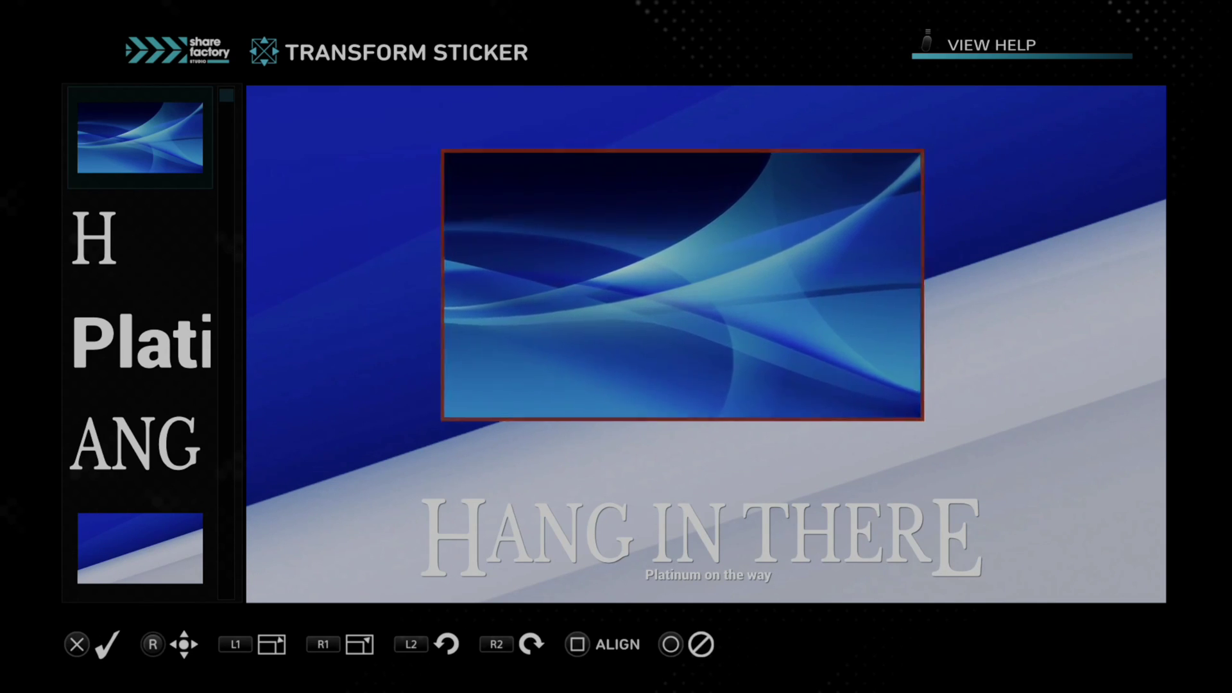
{"action": "key", "text": "Return"}
Step: Exit the Hang In There photo project without saving
{"action": "key", "text": "Return"}
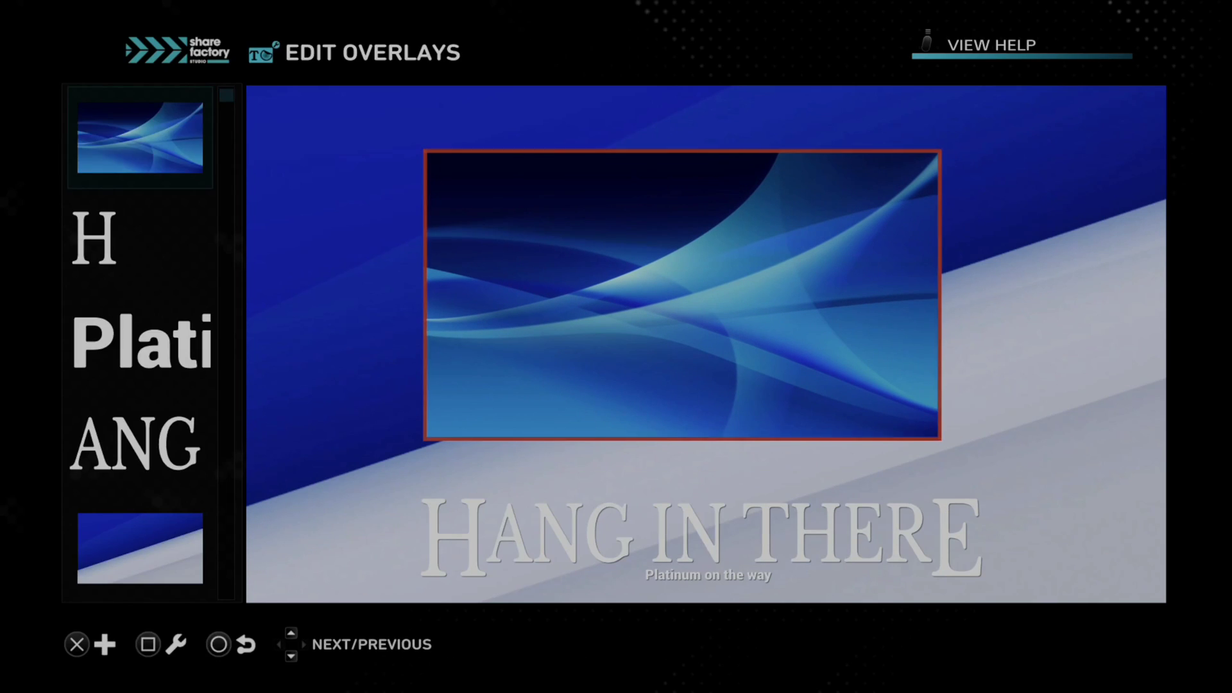
{"action": "key", "text": "Escape"}
{"action": "key", "text": "Escape"}
{"action": "key", "text": "Left"}
{"action": "key", "text": "Return"}
{"action": "key", "text": "Left"}
Step: Open the Share Factory Sample video project and move the playhead to 0m 14s
{"action": "key", "text": "Up"}
{"action": "key", "text": "Left"}
{"action": "key", "text": "Down"}
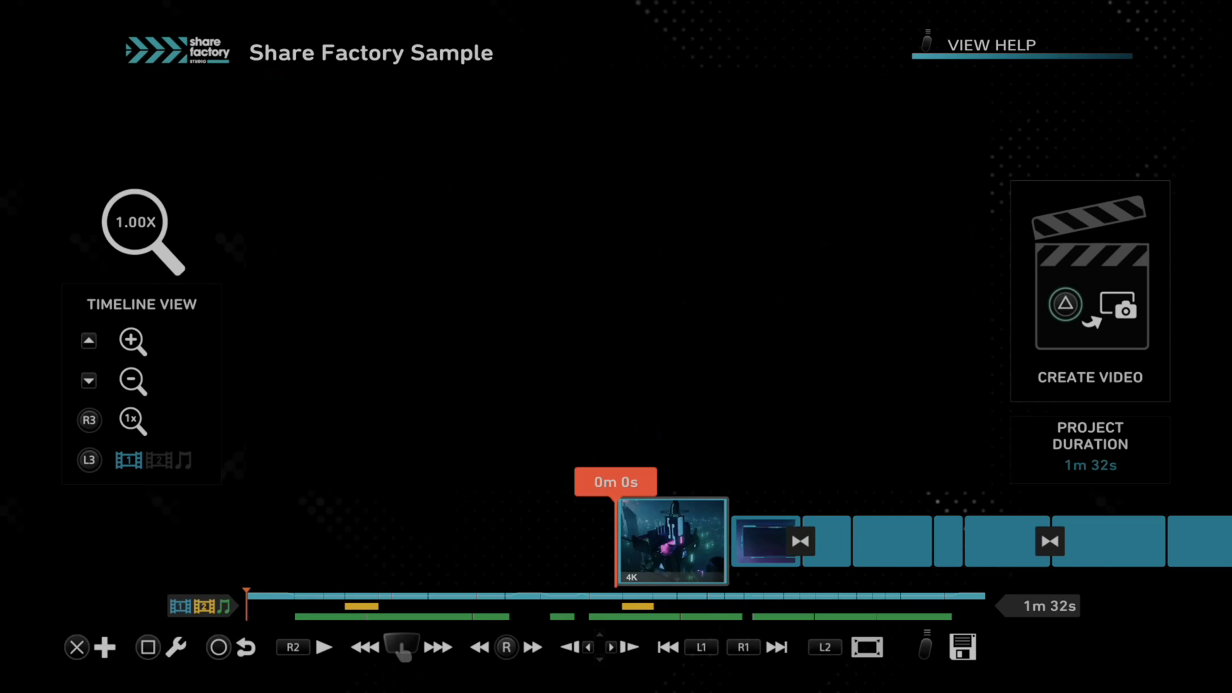
{"action": "key", "text": "Right"}
{"action": "key", "text": "Right"}
Step: Browse the Add Screenshot picker down to the STARS screenshot without adding one
{"action": "key", "text": "Return"}
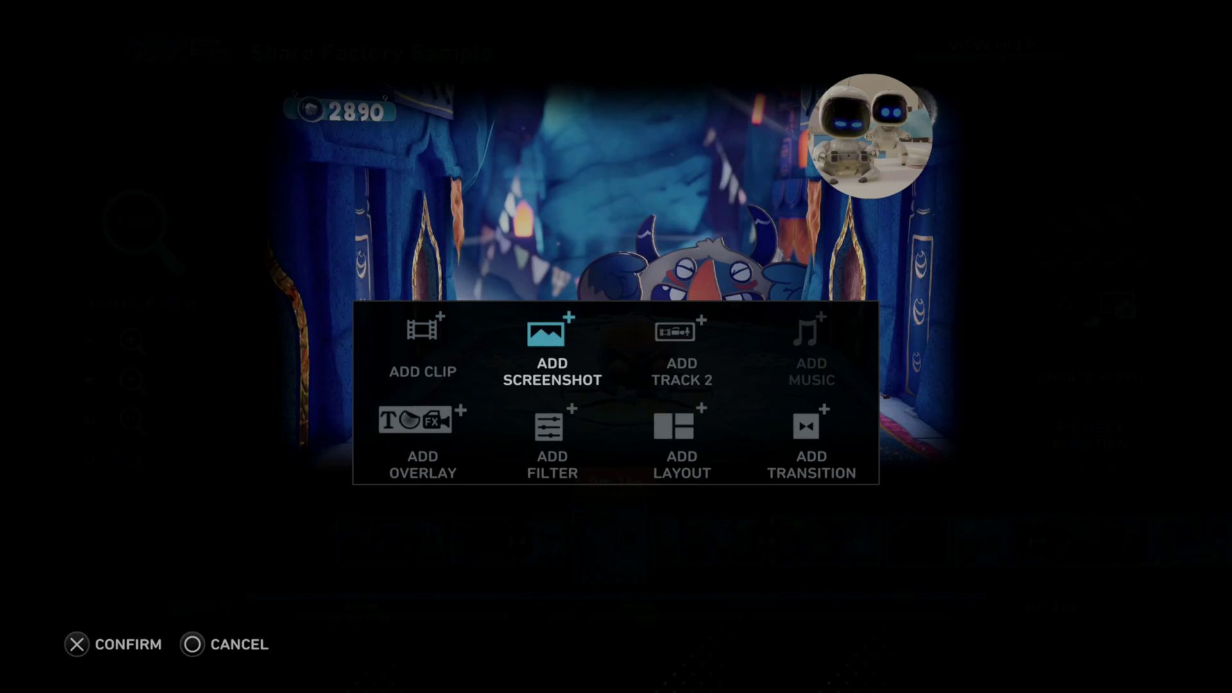
{"action": "key", "text": "Return"}
{"action": "key", "text": "Right"}
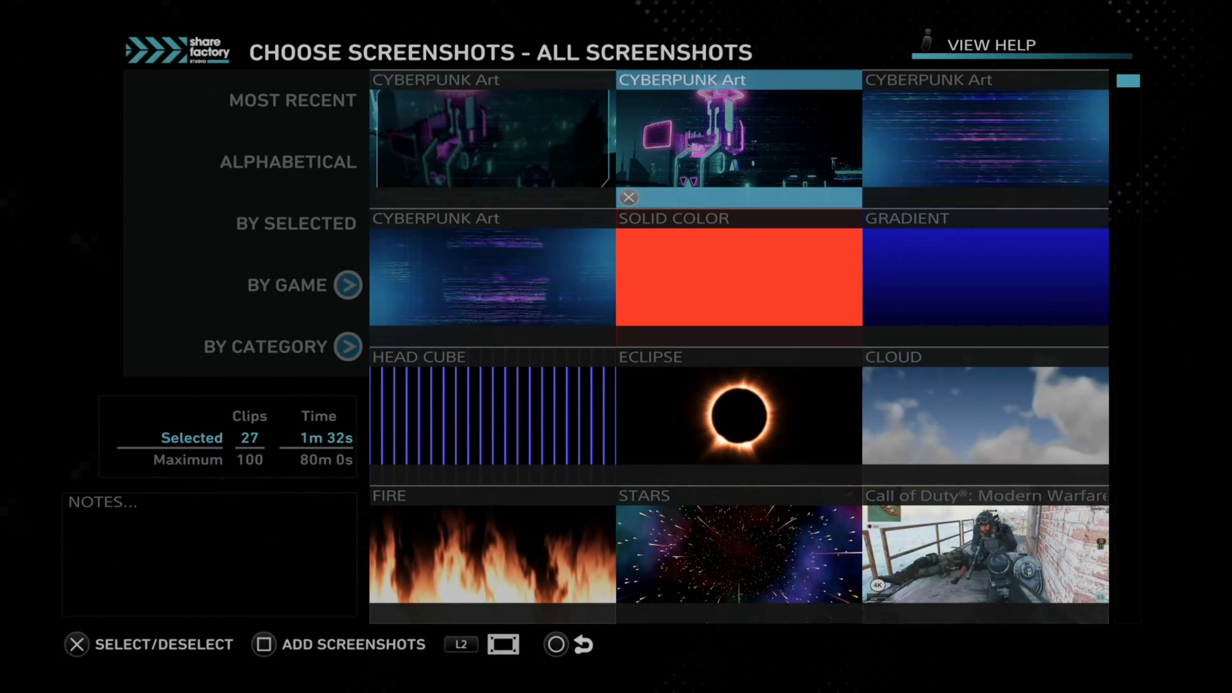
{"action": "key", "text": "Down"}
{"action": "key", "text": "Down"}
{"action": "key", "text": "Down"}
{"action": "key", "text": "Down"}
{"action": "key", "text": "Down"}
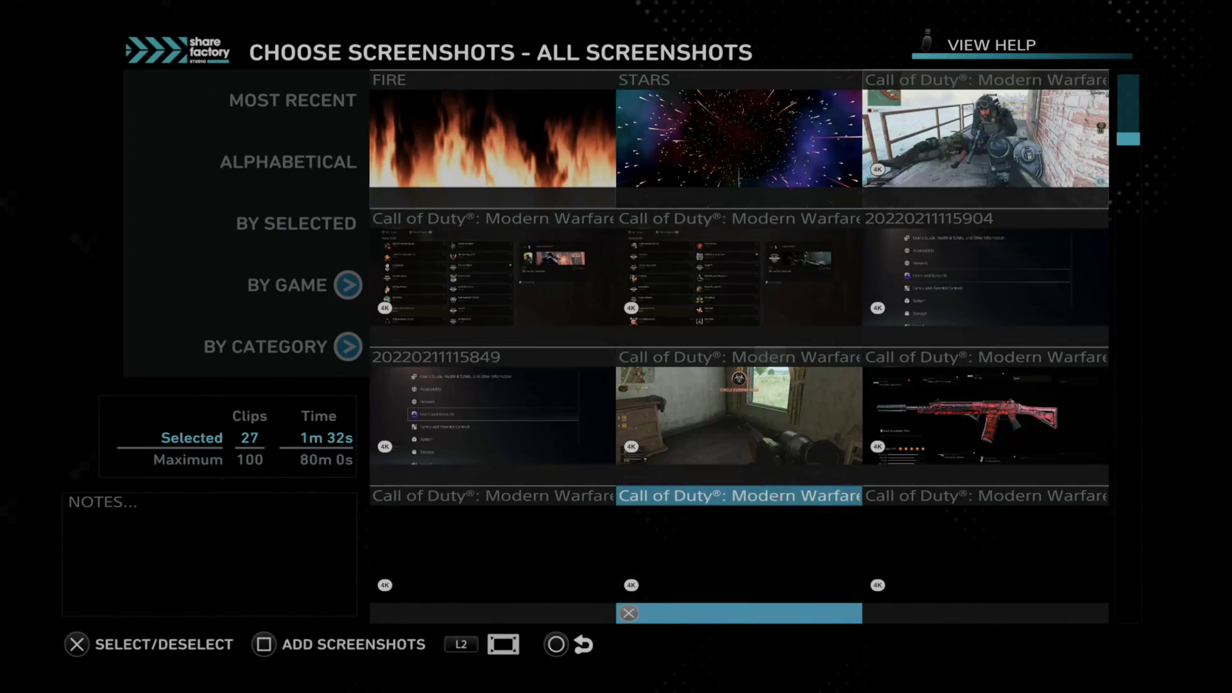
{"action": "key", "text": "Left"}
{"action": "key", "text": "Left"}
{"action": "key", "text": "Down"}
Step: Add the blue diagonal imported image as a 1.8-second overlay at 0m 14s
{"action": "key", "text": "Escape"}
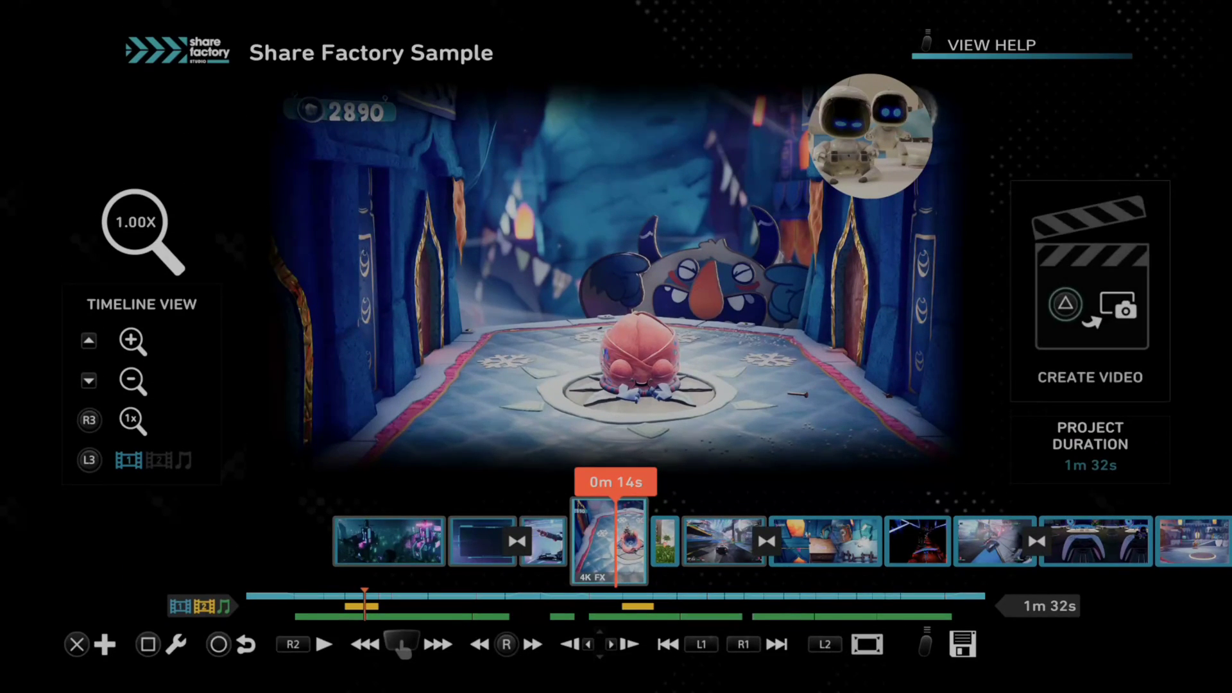
{"action": "key", "text": "Return"}
{"action": "key", "text": "Down"}
{"action": "key", "text": "Left"}
{"action": "key", "text": "Return"}
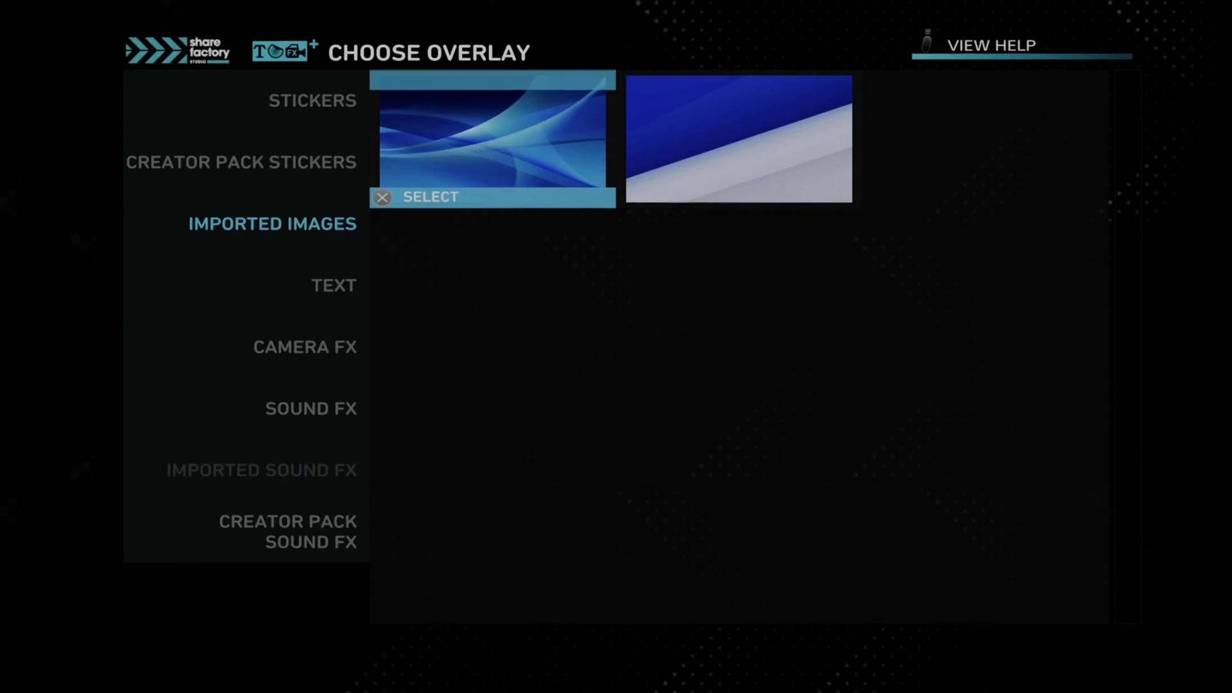
{"action": "key", "text": "Right"}
{"action": "key", "text": "Left"}
{"action": "key", "text": "Left"}
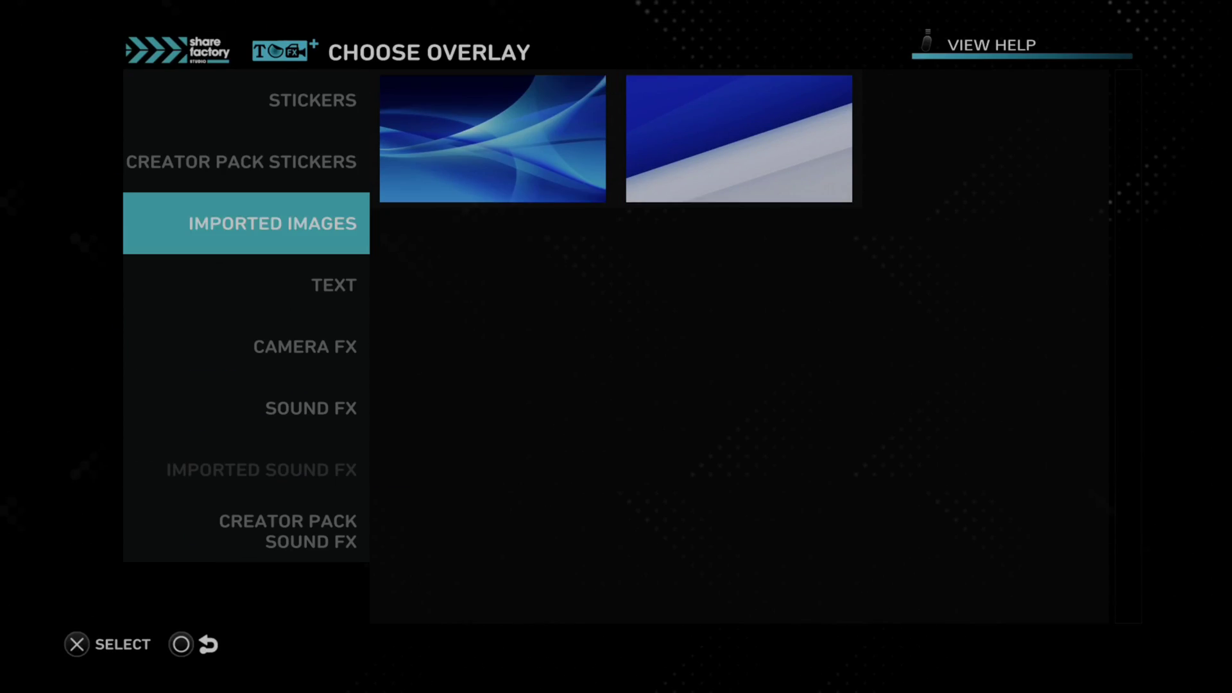
{"action": "key", "text": "Right"}
{"action": "key", "text": "Right"}
{"action": "key", "text": "Return"}
{"action": "key", "text": "Return"}
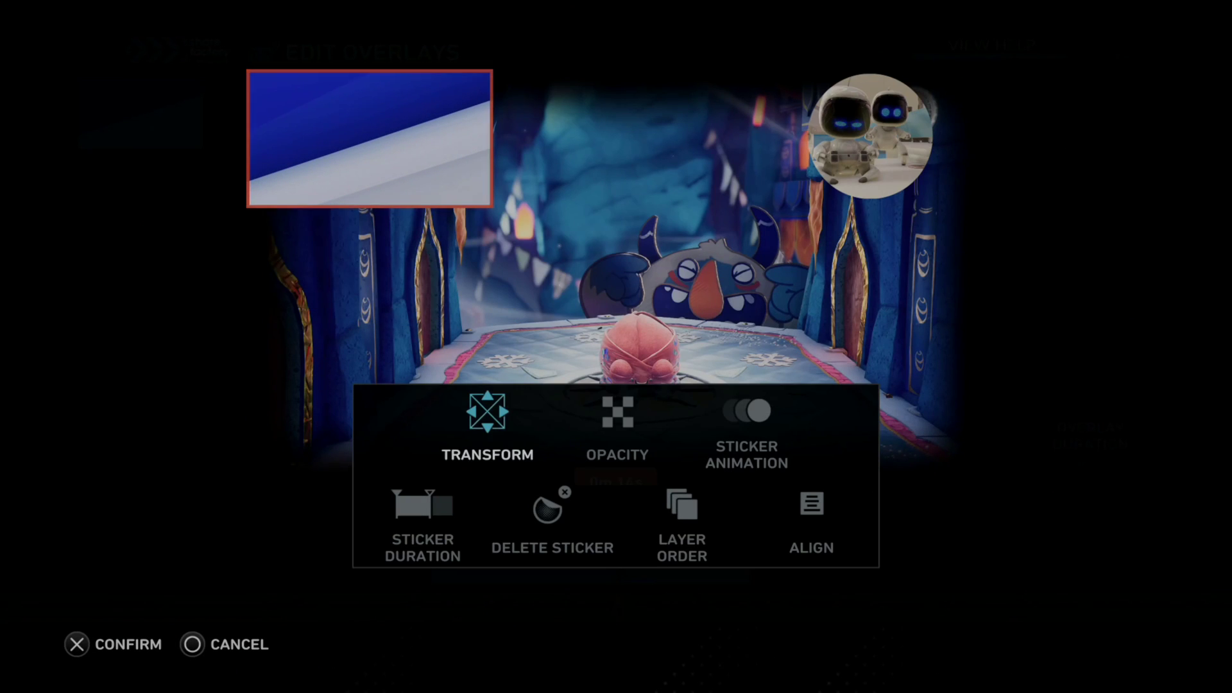
{"action": "key", "text": "Return"}
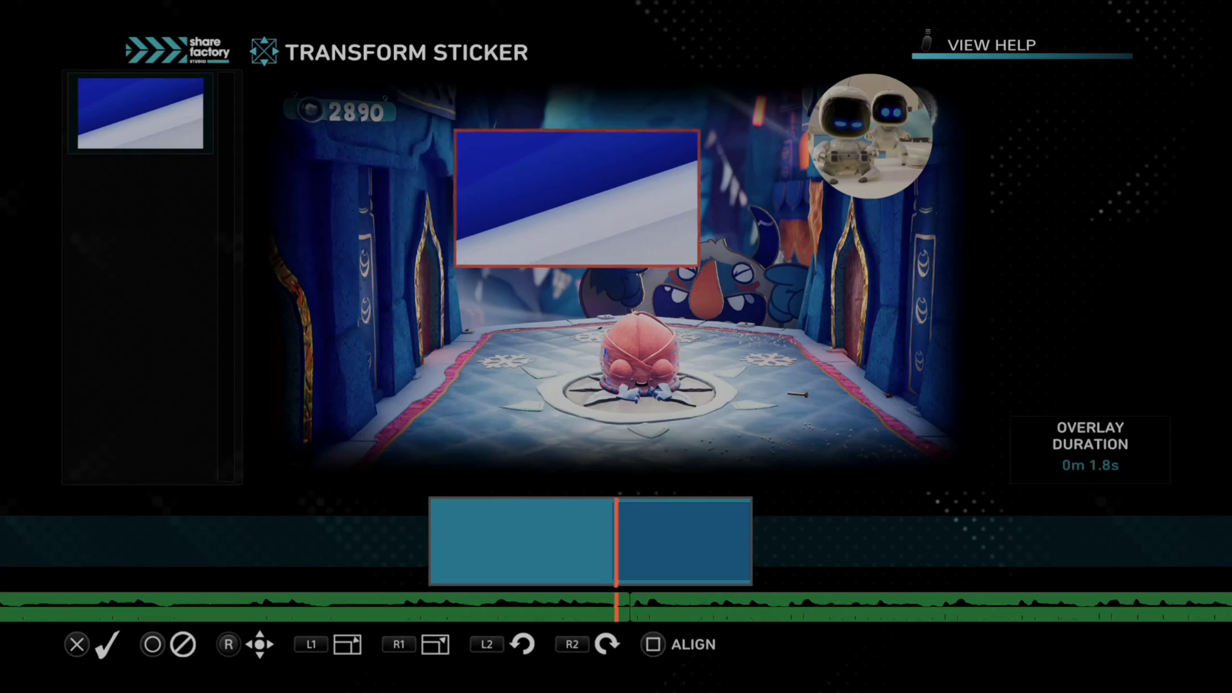
Step: Enlarge the blue diagonal sticker and shift it left over the upper centre
{"action": "key", "text": "Up"}
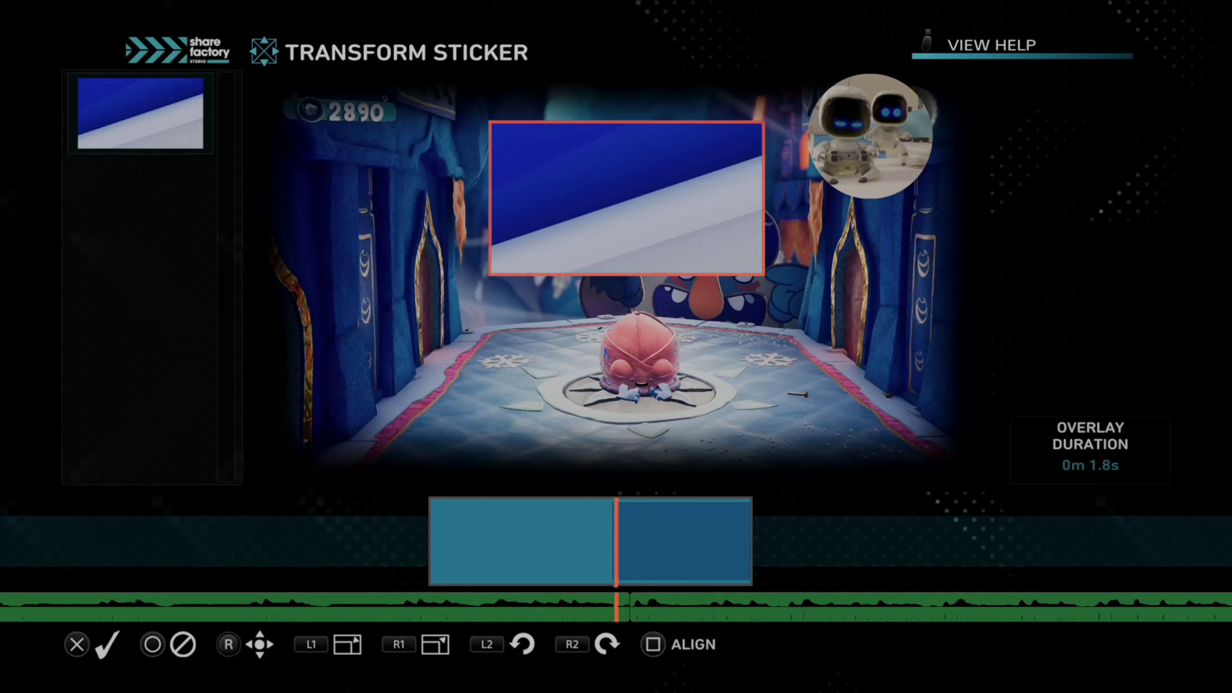
{"action": "key", "text": "Up"}
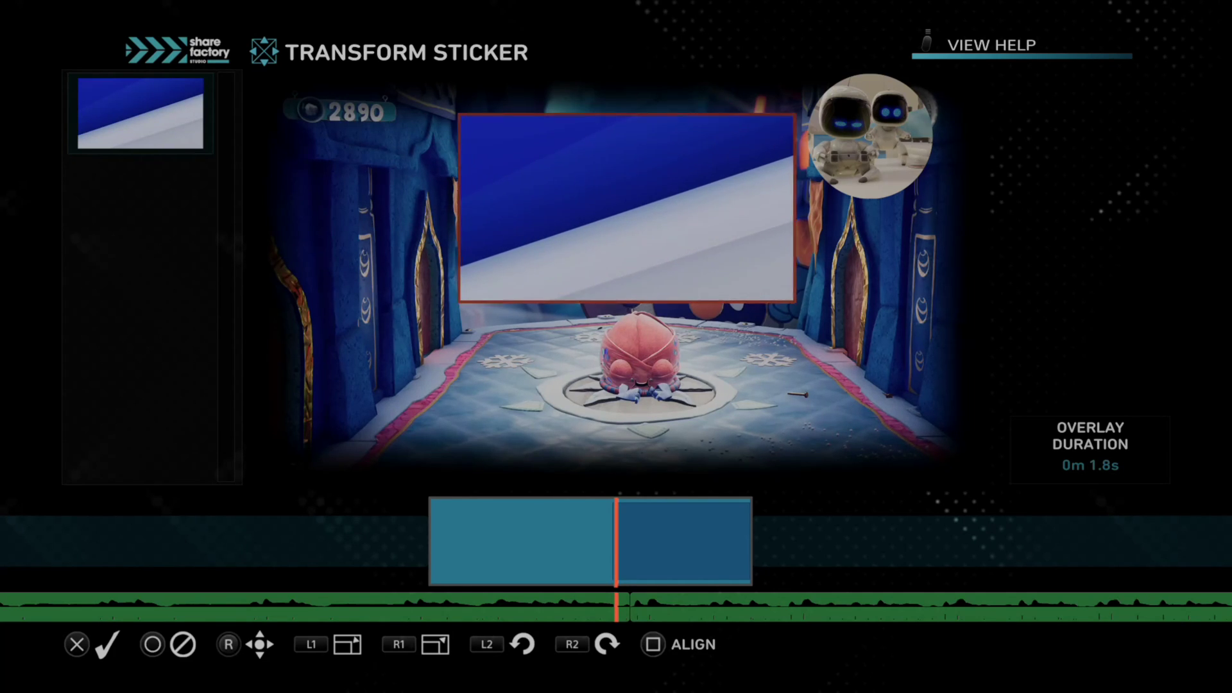
{"action": "key", "text": "Left"}
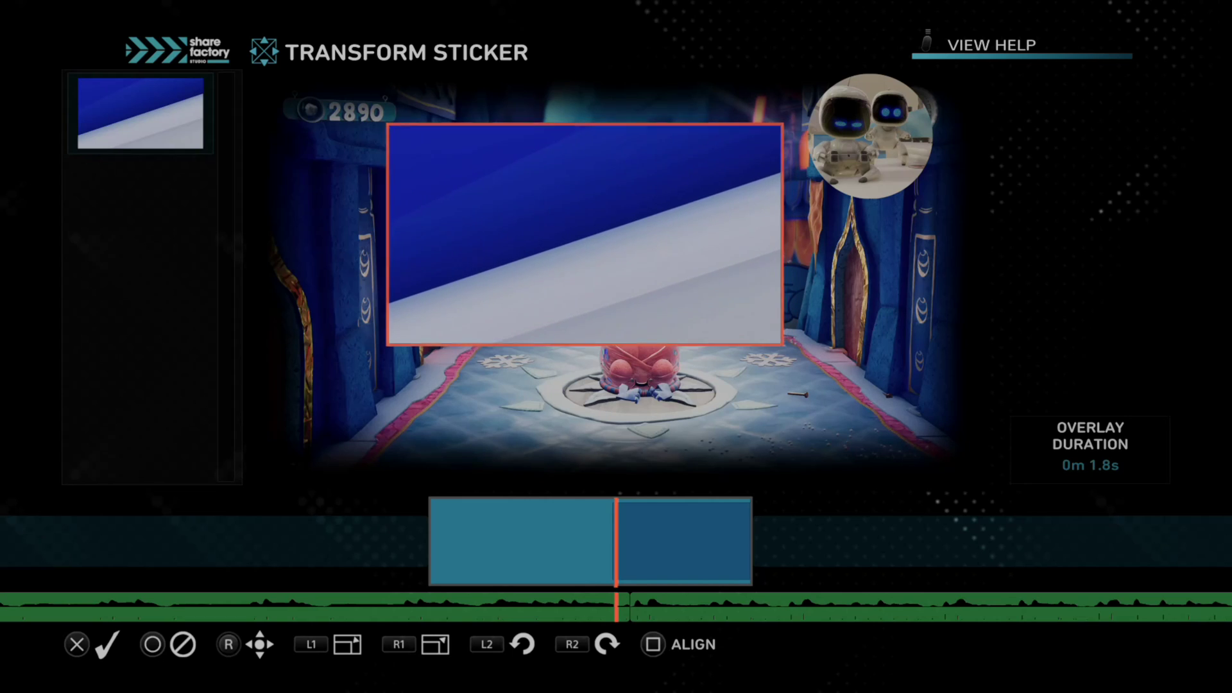
{"action": "key", "text": "Return"}
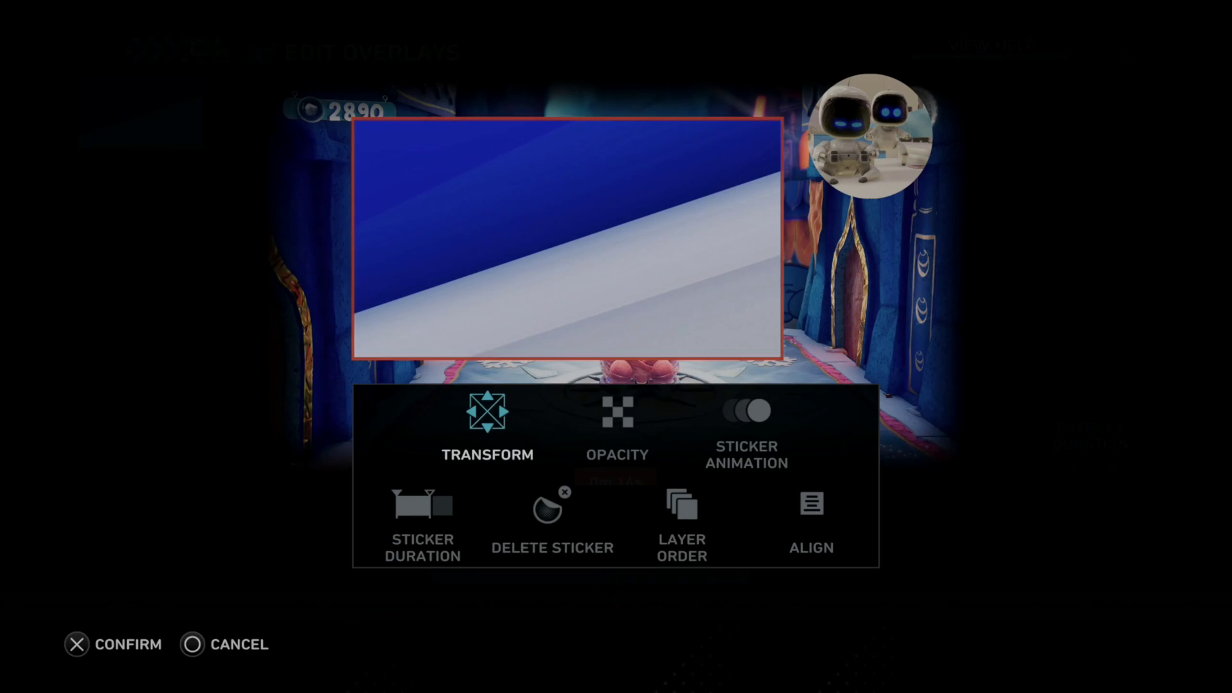
{"action": "key", "text": "Right"}
{"action": "key", "text": "Down"}
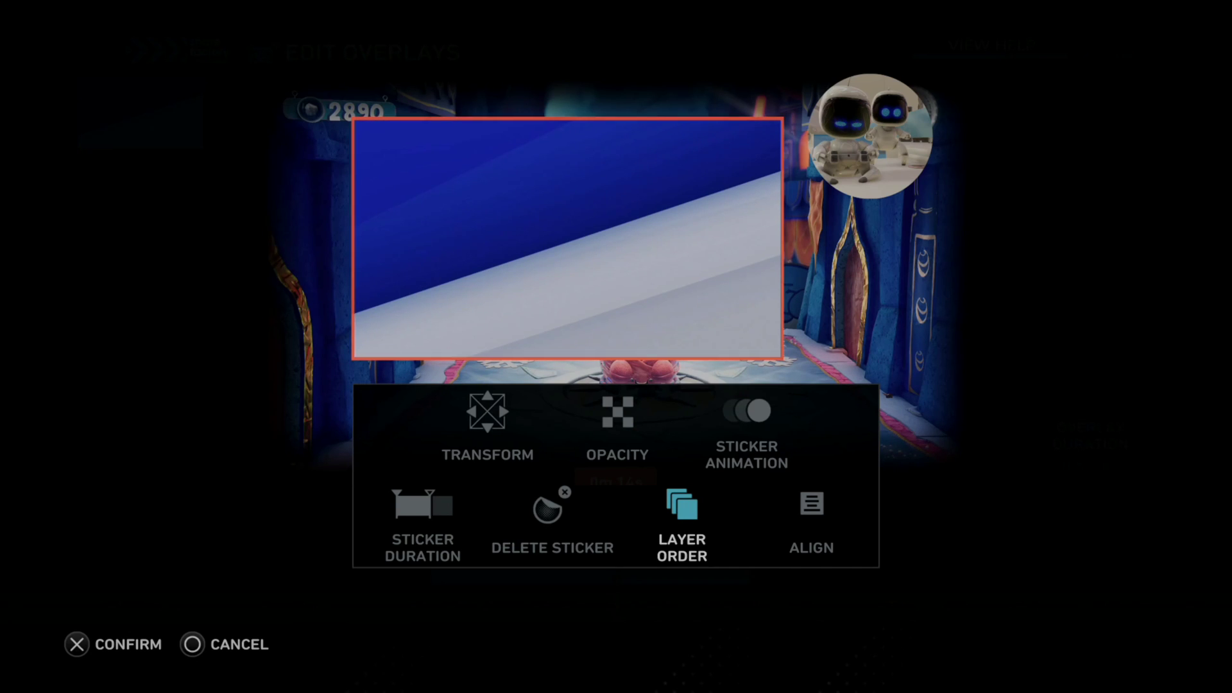
{"action": "key", "text": "Left"}
{"action": "key", "text": "Left"}
{"action": "key", "text": "Return"}
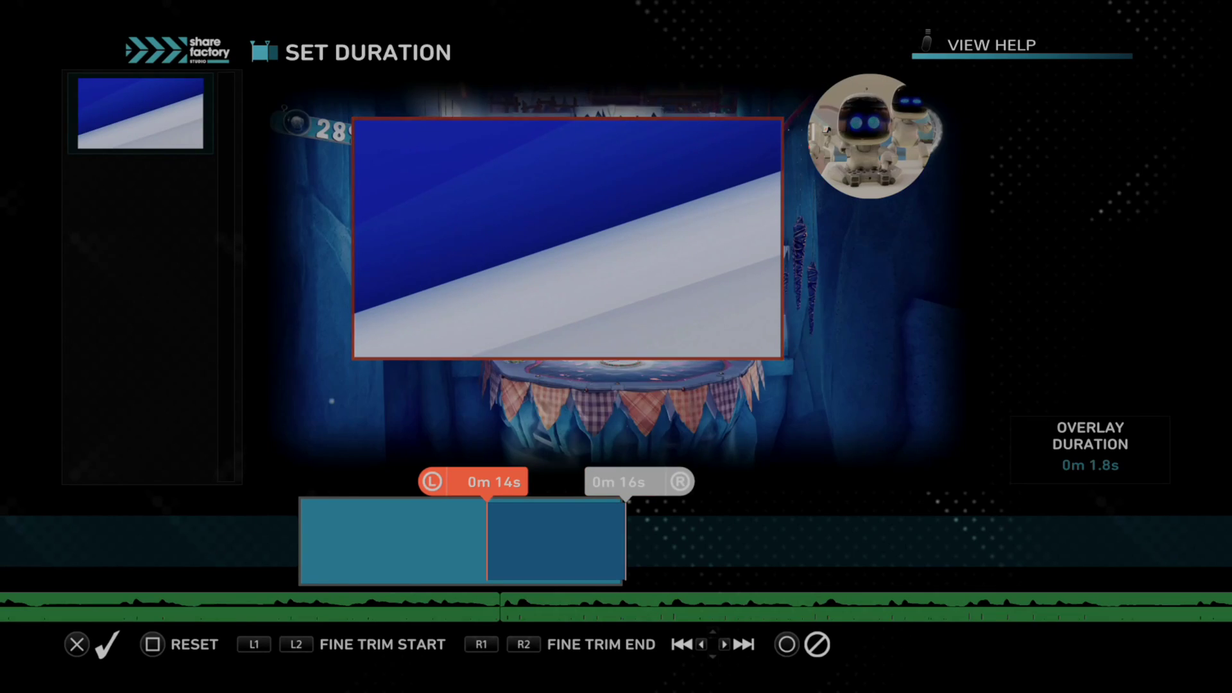
{"action": "key", "text": "Left"}
{"action": "key", "text": "Return"}
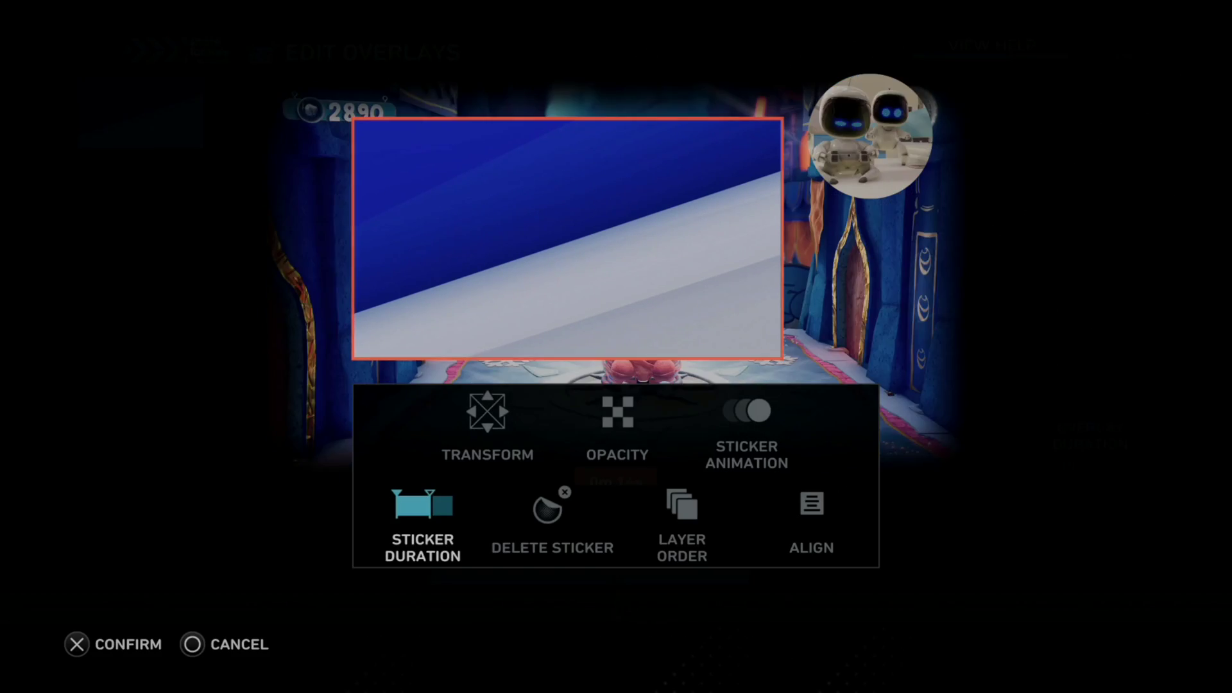